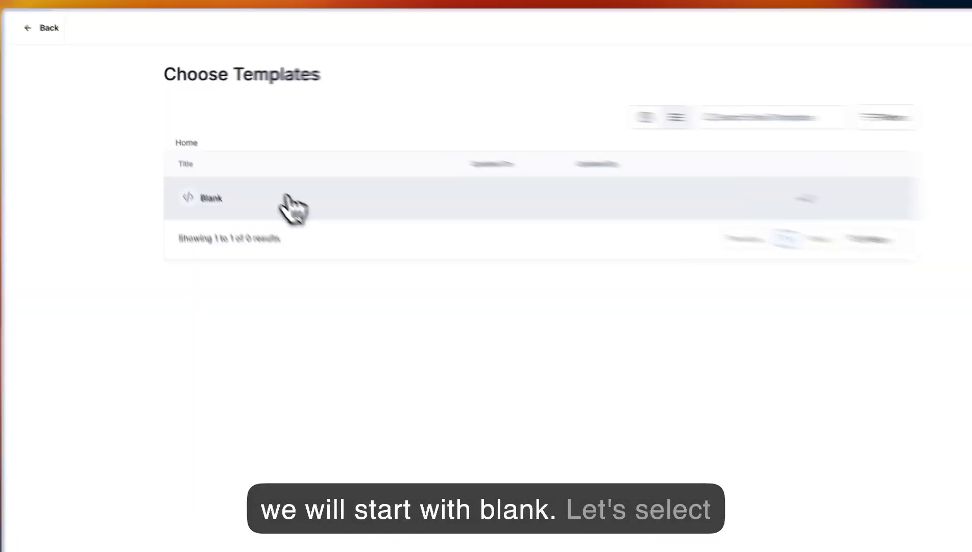
- Start the email campaign from the Blank template using the Design Editor
{"action": "left_click", "coordinate": [233, 183]}
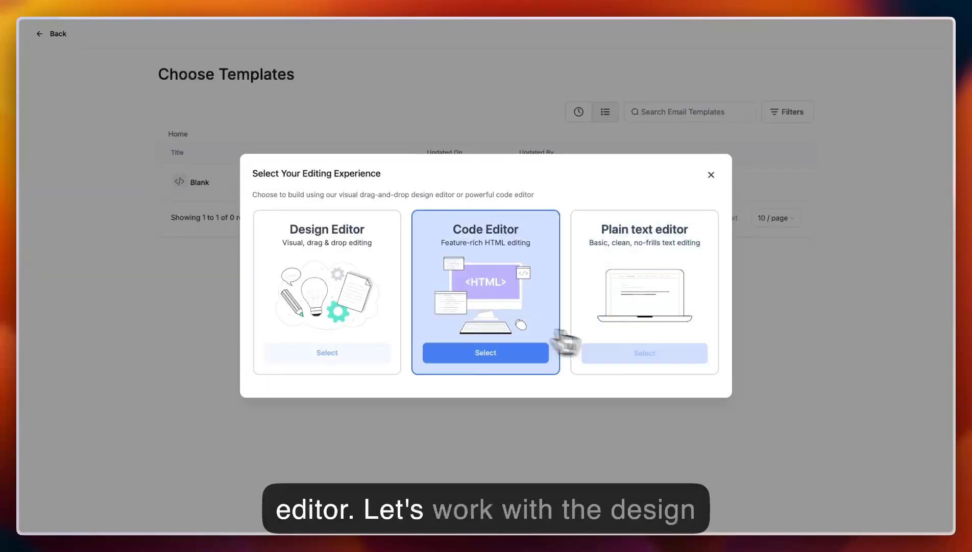
{"action": "left_click", "coordinate": [335, 355]}
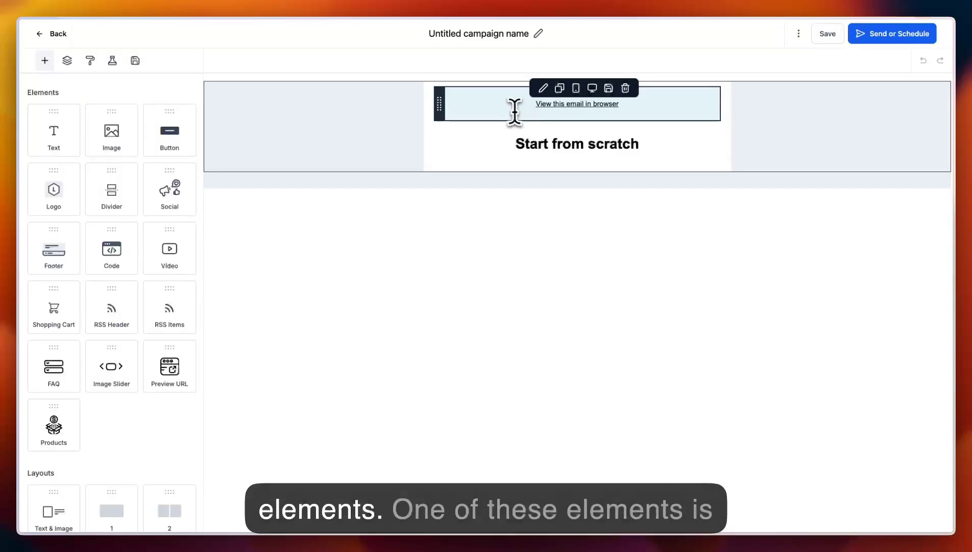
- Examine the link settings behind the "View this email in browser" text and close them
{"action": "double_click", "coordinate": [482, 103]}
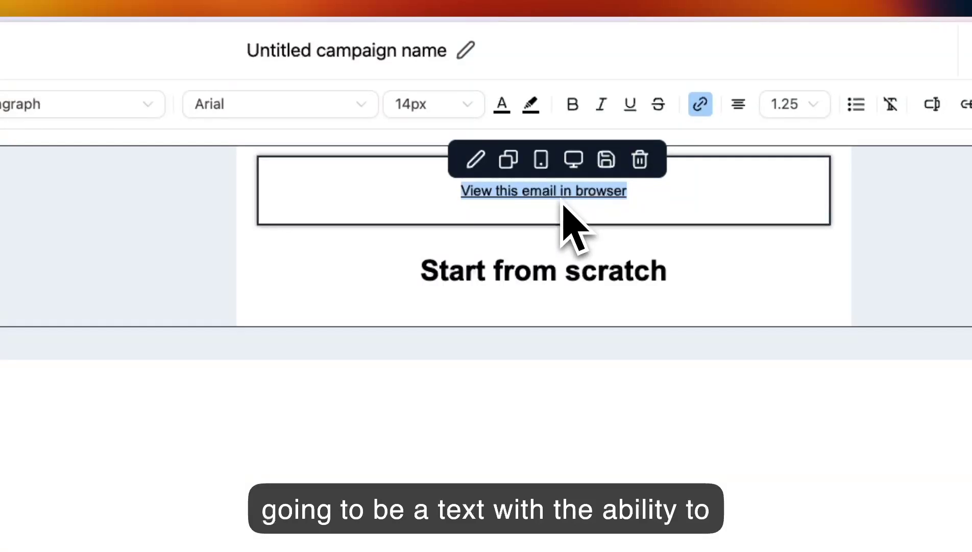
{"action": "left_click", "coordinate": [397, 280]}
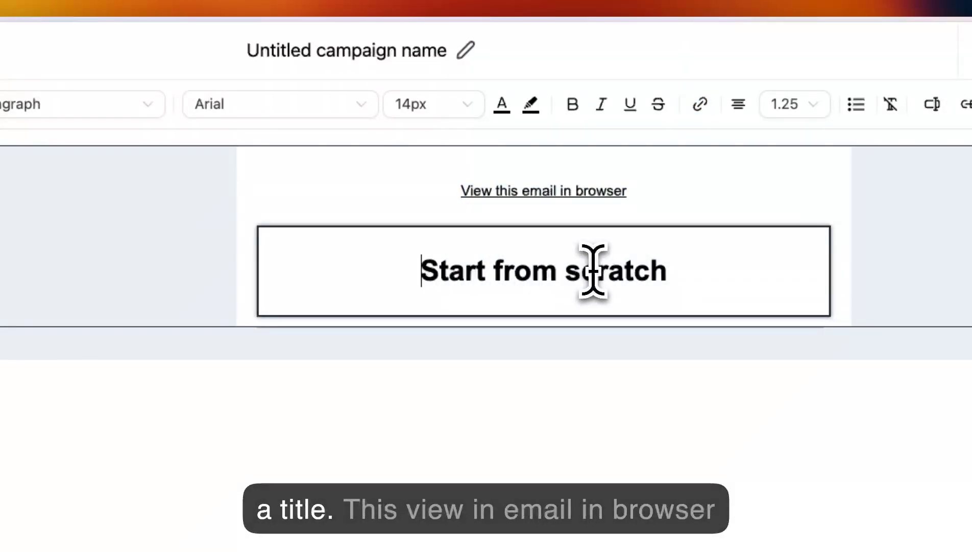
{"action": "triple_click", "coordinate": [664, 190]}
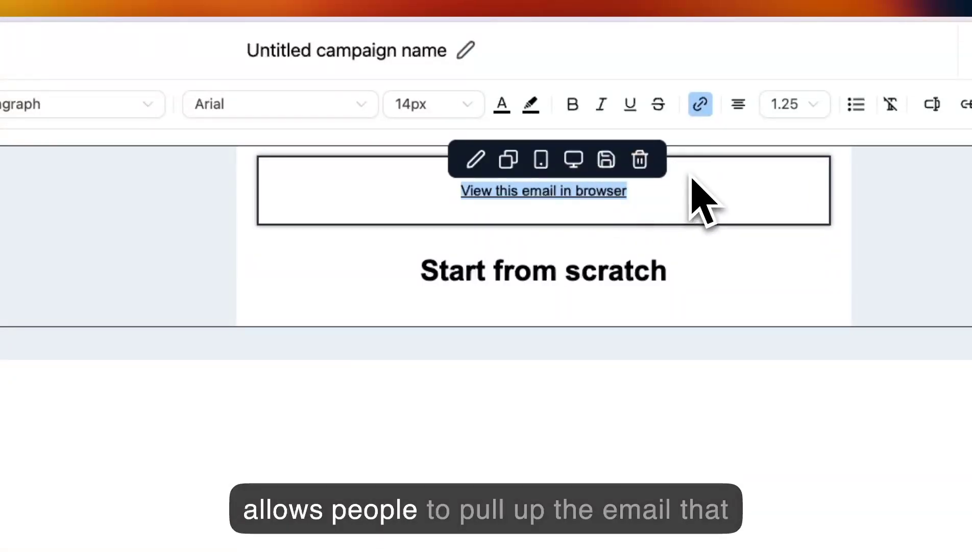
{"action": "left_click", "coordinate": [700, 104]}
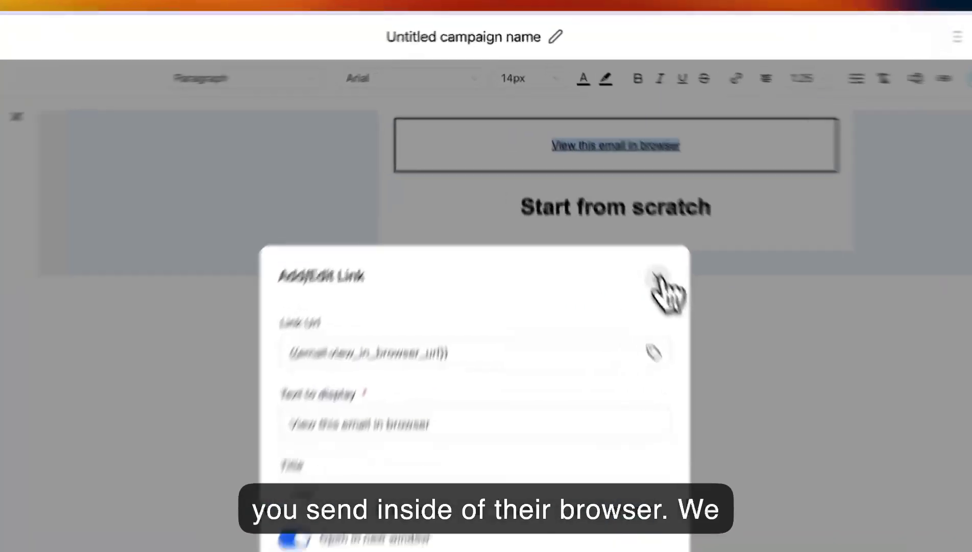
{"action": "left_click", "coordinate": [605, 190]}
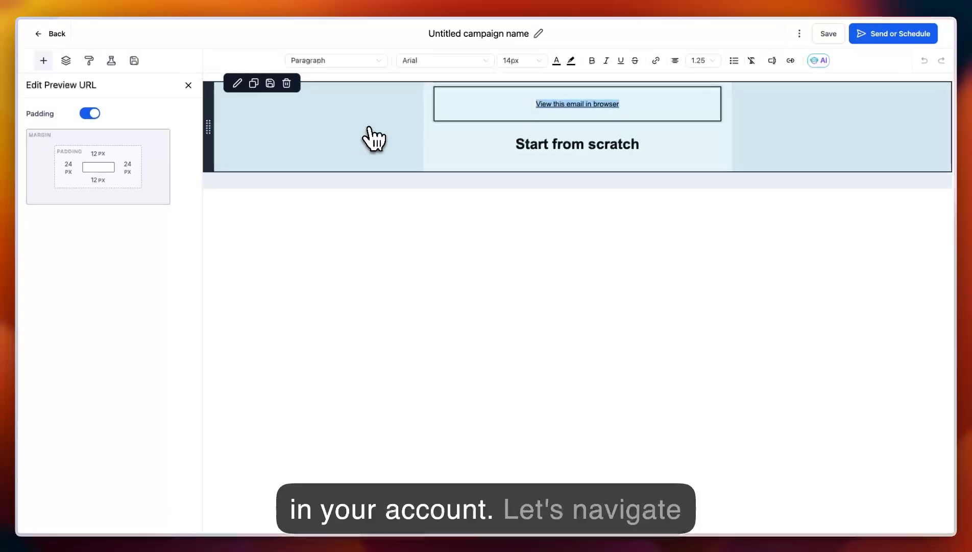
- Add a Text element between the "View this email in browser" link and the "Start from scratch" title
{"action": "left_click", "coordinate": [45, 62]}
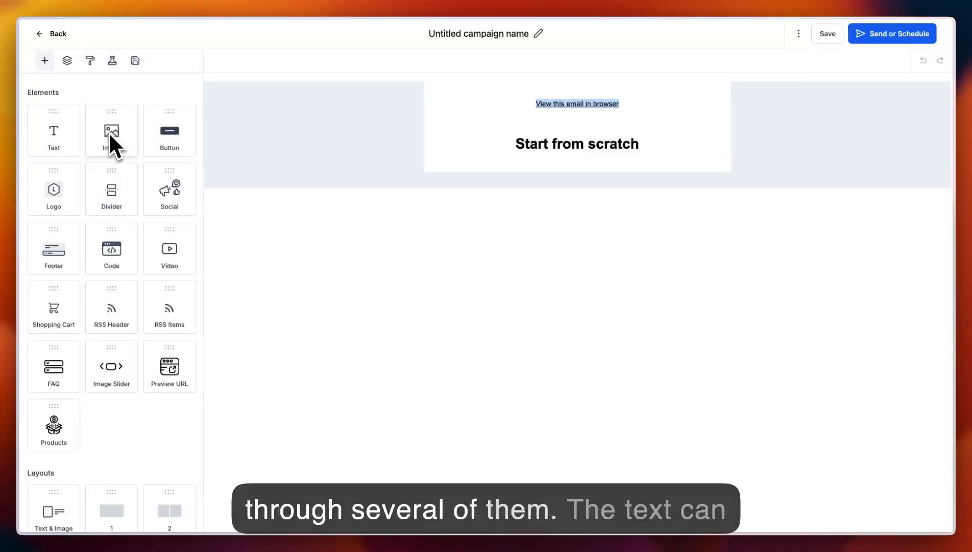
{"action": "left_click_drag", "start_coordinate": [59, 142], "coordinate": [443, 180]}
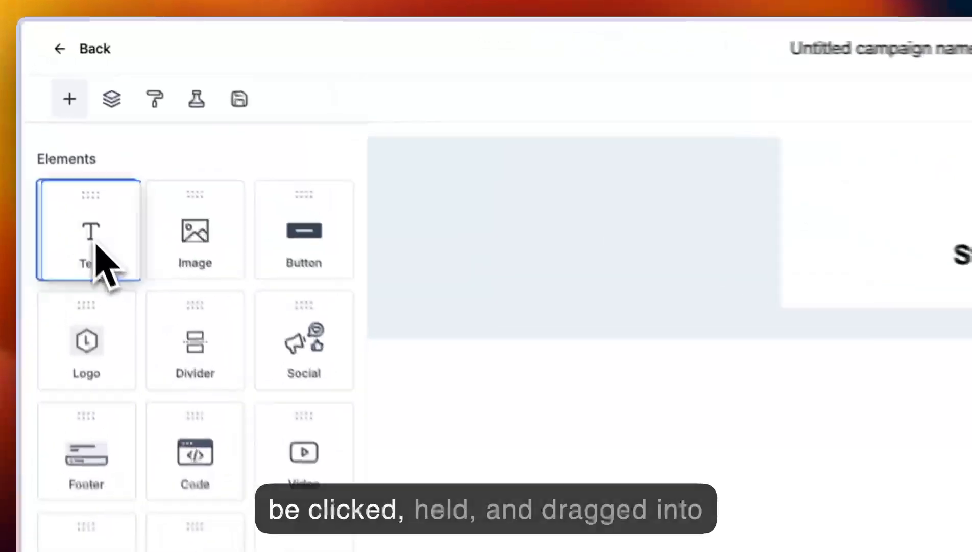
{"action": "left_click_drag", "start_coordinate": [638, 332], "coordinate": [718, 283]}
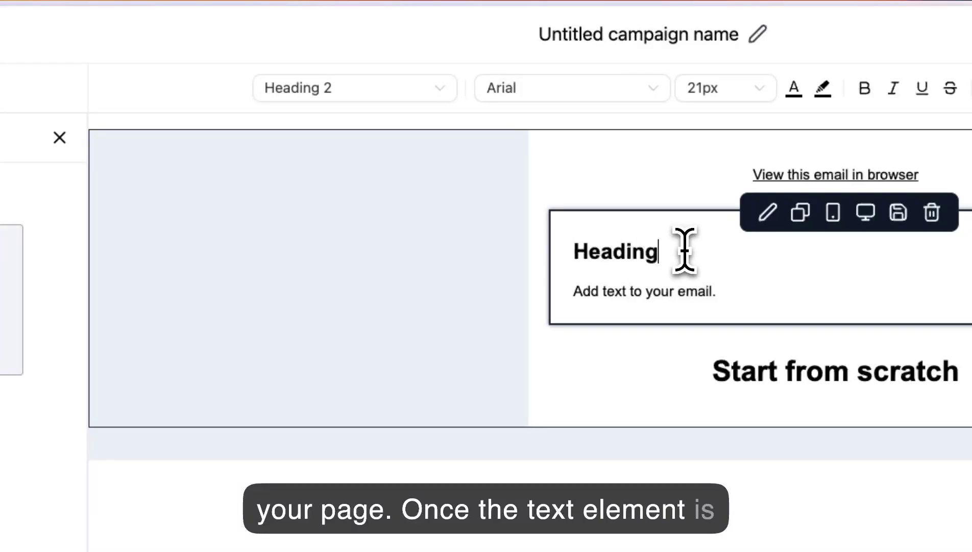
- Select the word "Heading" in the text block and review the heading type, font, size, line height and bullet list options
{"action": "double_click", "coordinate": [607, 253]}
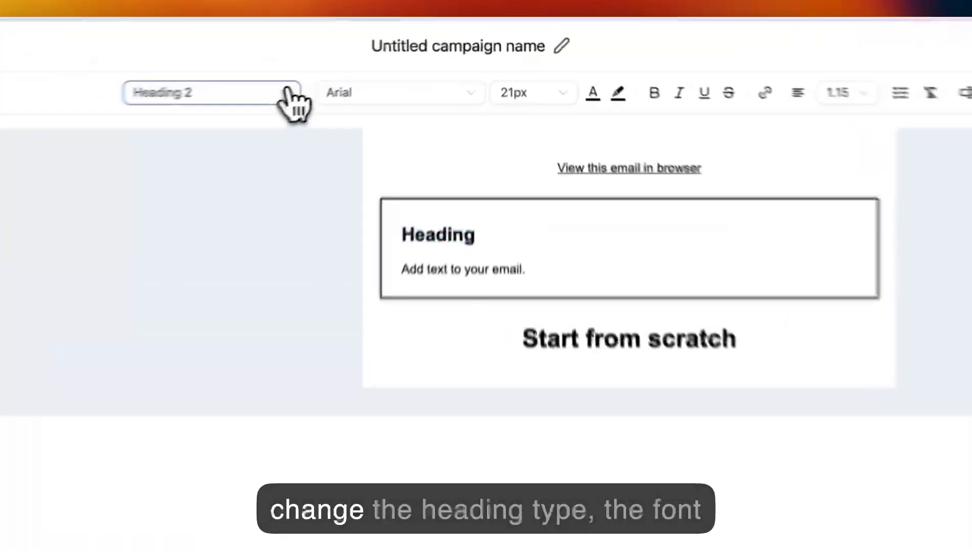
{"action": "left_click", "coordinate": [382, 60]}
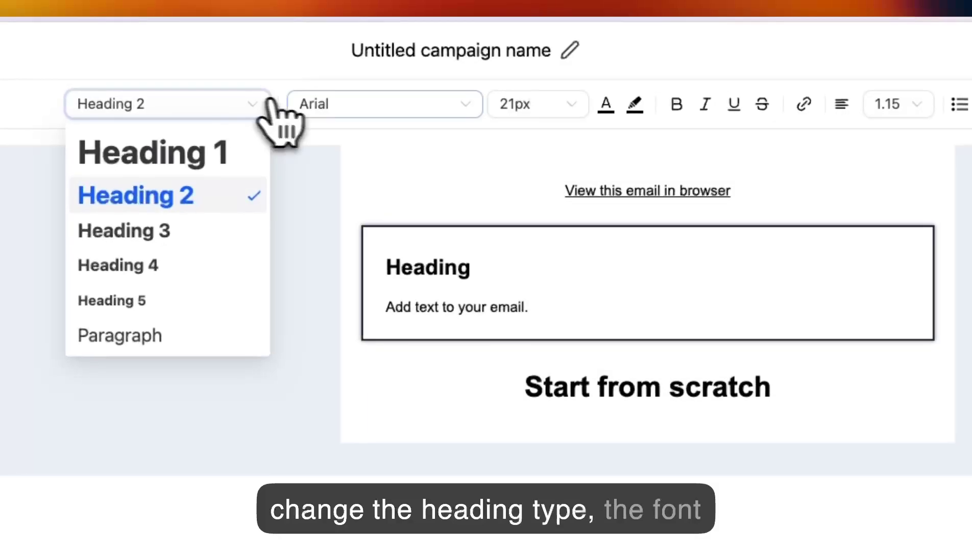
{"action": "left_click", "coordinate": [372, 100]}
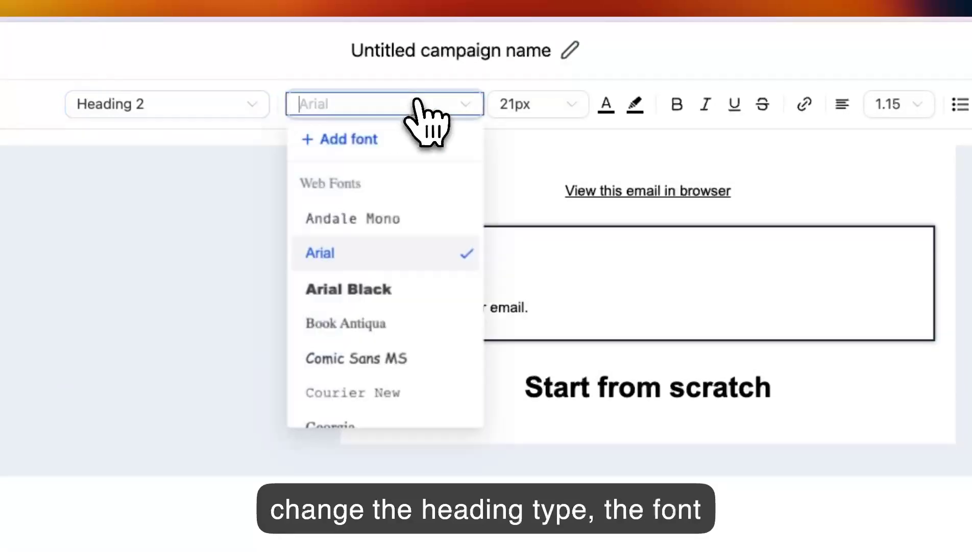
{"action": "left_click", "coordinate": [563, 105]}
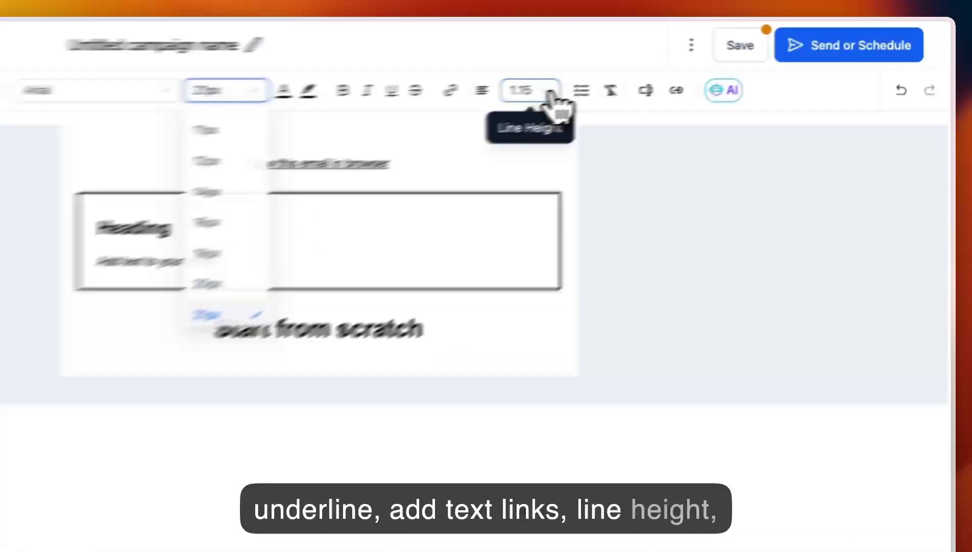
{"action": "left_click", "coordinate": [714, 61]}
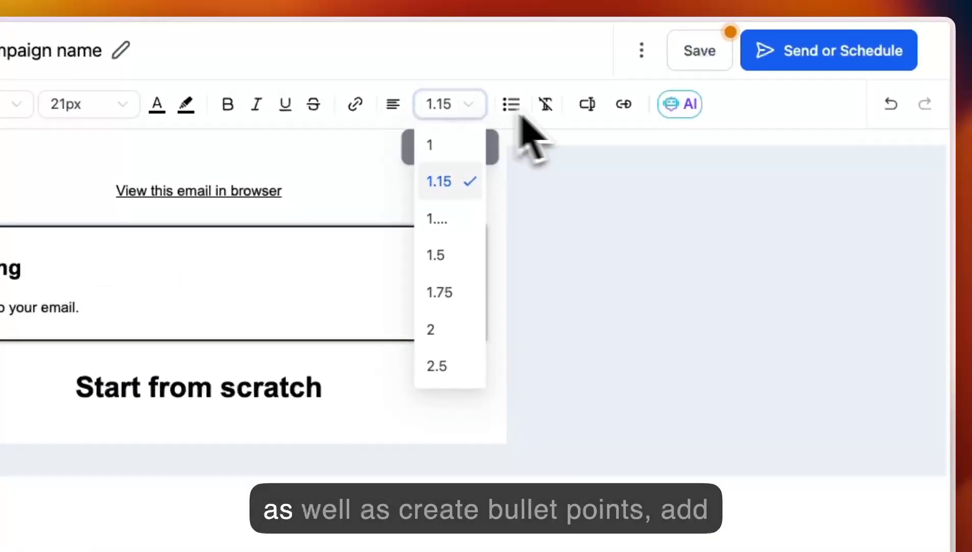
{"action": "left_click", "coordinate": [506, 105]}
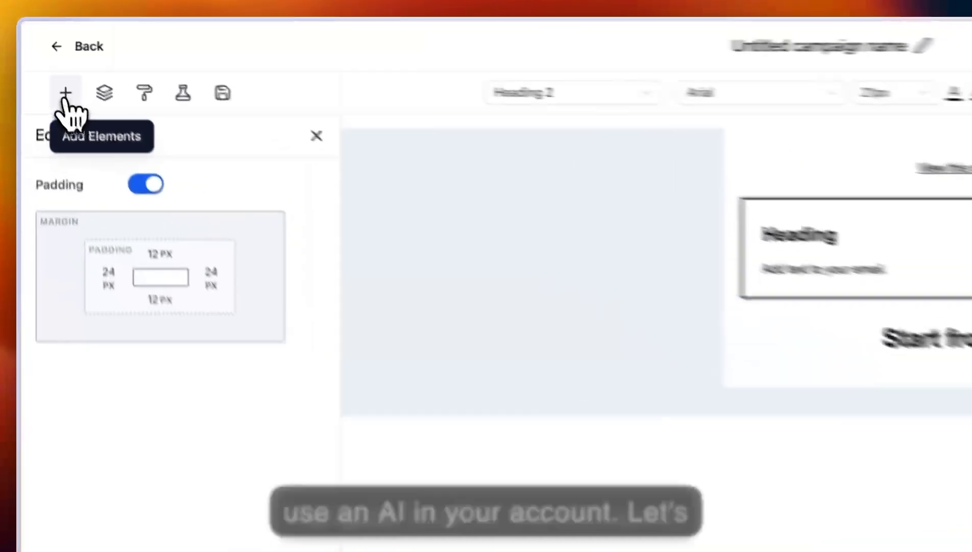
- Add an Image element between the text block and the "Start from scratch" title and shrink it to about 353 by 157
{"action": "left_click", "coordinate": [45, 61]}
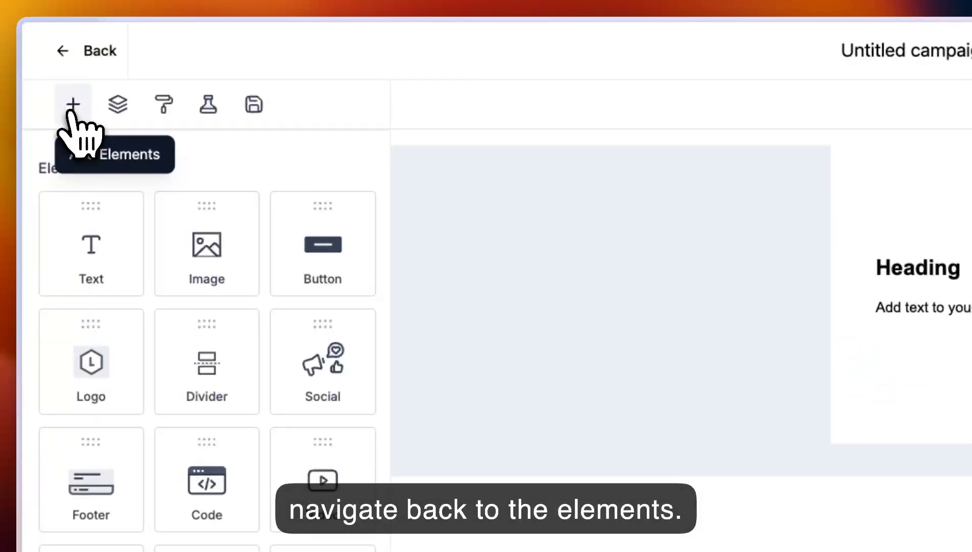
{"action": "left_click_drag", "start_coordinate": [206, 232], "coordinate": [933, 330]}
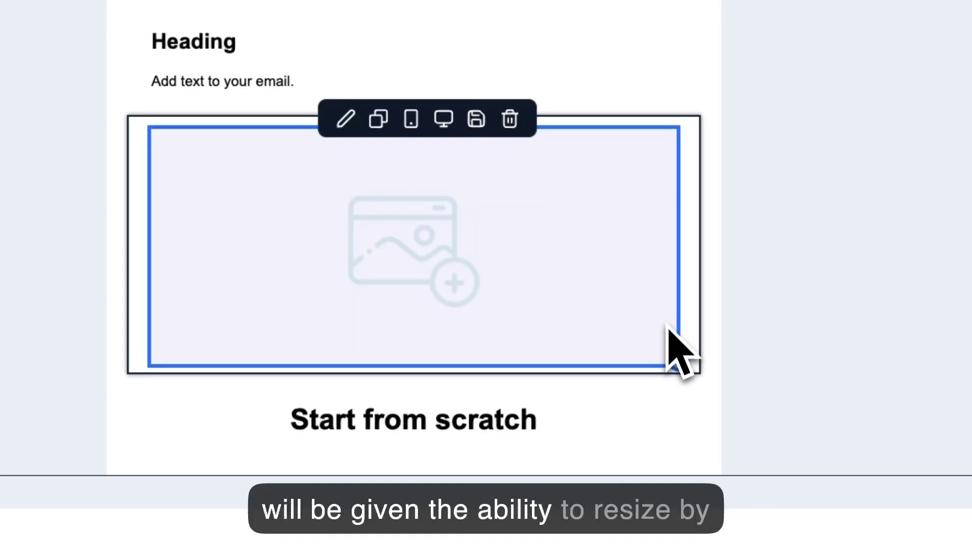
{"action": "left_click_drag", "start_coordinate": [681, 363], "coordinate": [536, 238]}
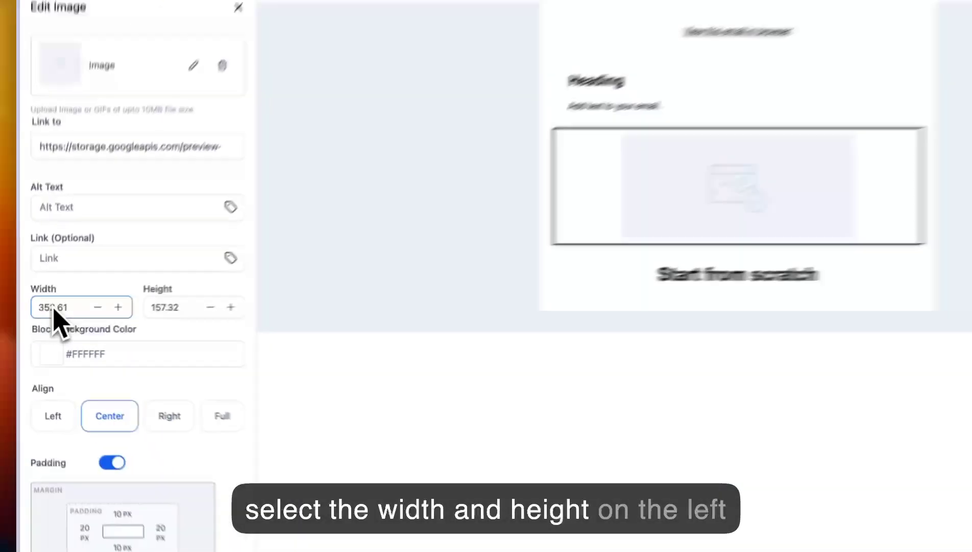
{"action": "left_click", "coordinate": [167, 312]}
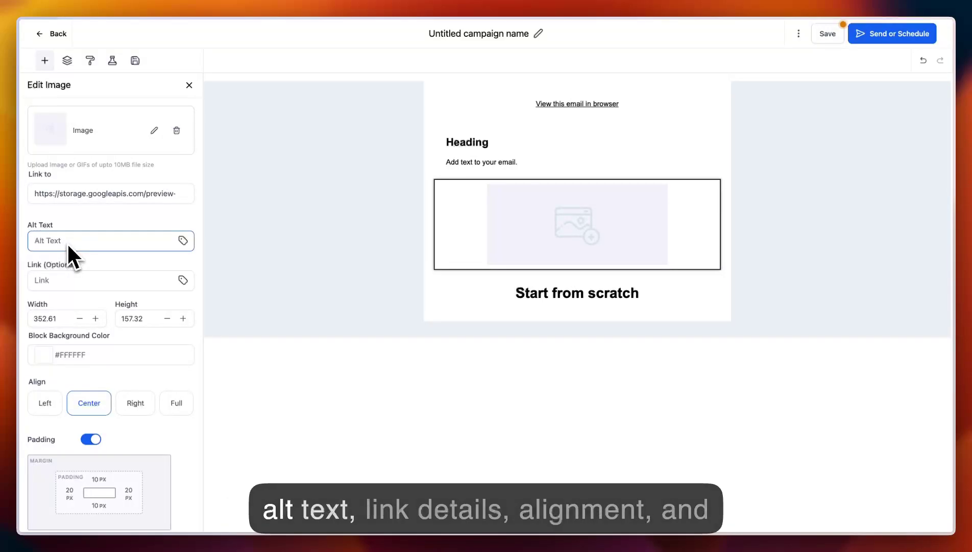
- Set the image block's left padding to 40 px
{"action": "scroll", "coordinate": [67, 243], "scroll_direction": "down", "scroll_amount": 1}
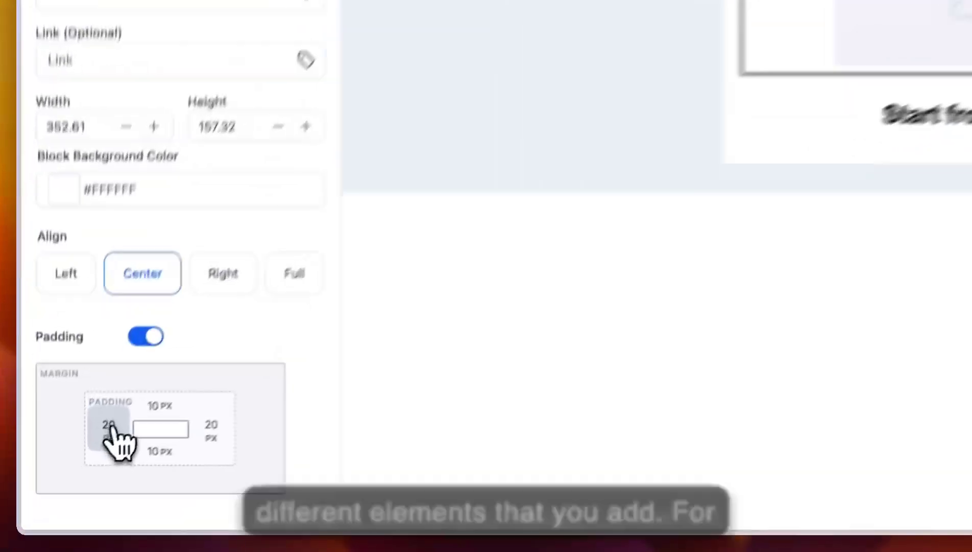
{"action": "left_click", "coordinate": [69, 472]}
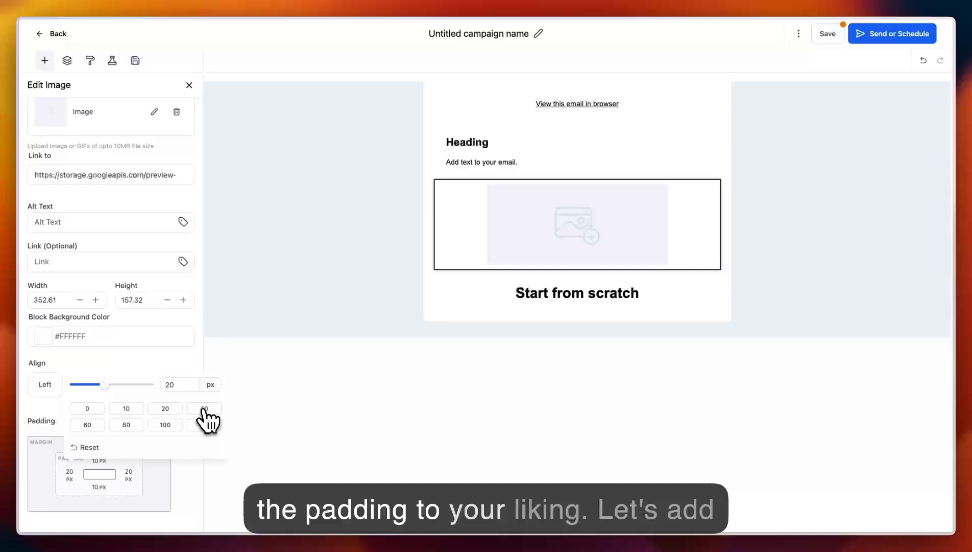
{"action": "left_click", "coordinate": [204, 408]}
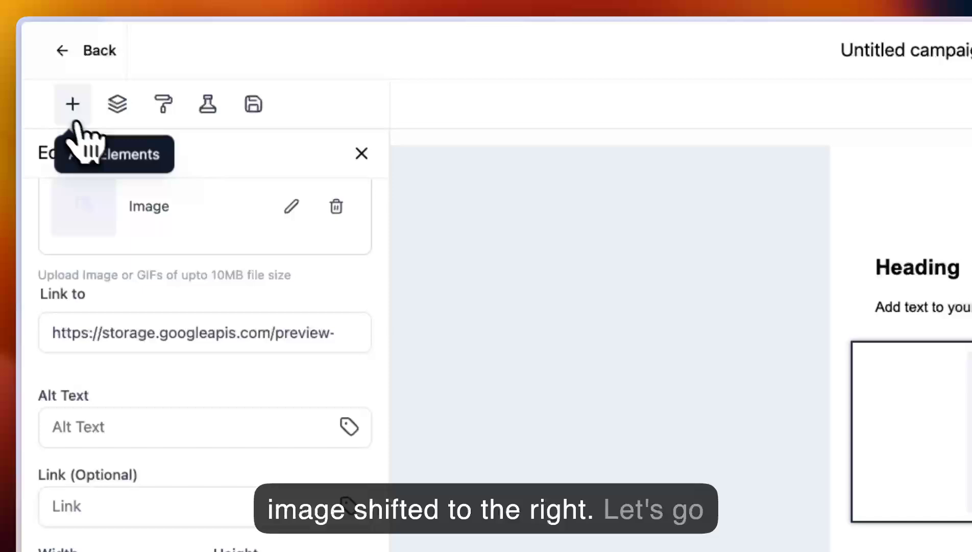
- Add a Button element between the text block and the image
{"action": "left_click", "coordinate": [76, 123]}
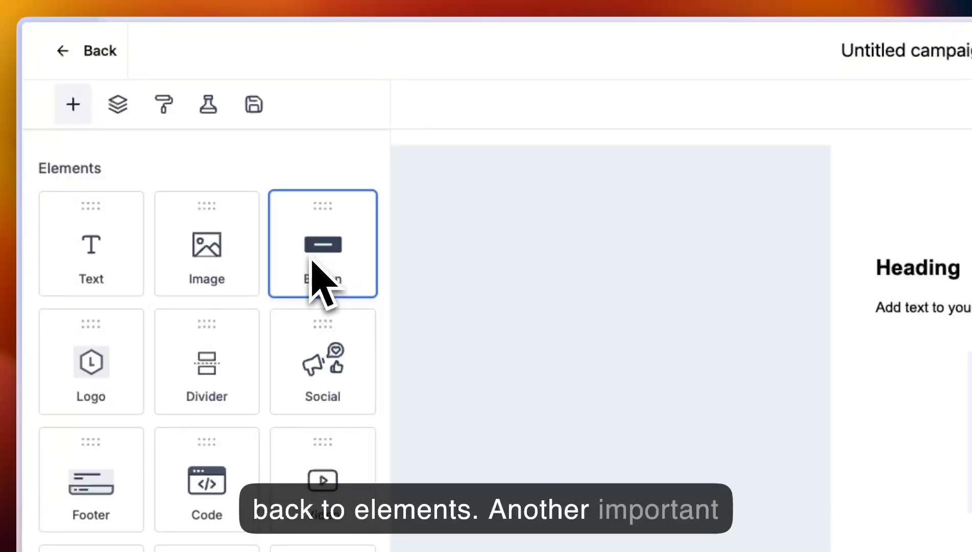
{"action": "left_click_drag", "start_coordinate": [317, 271], "coordinate": [971, 521]}
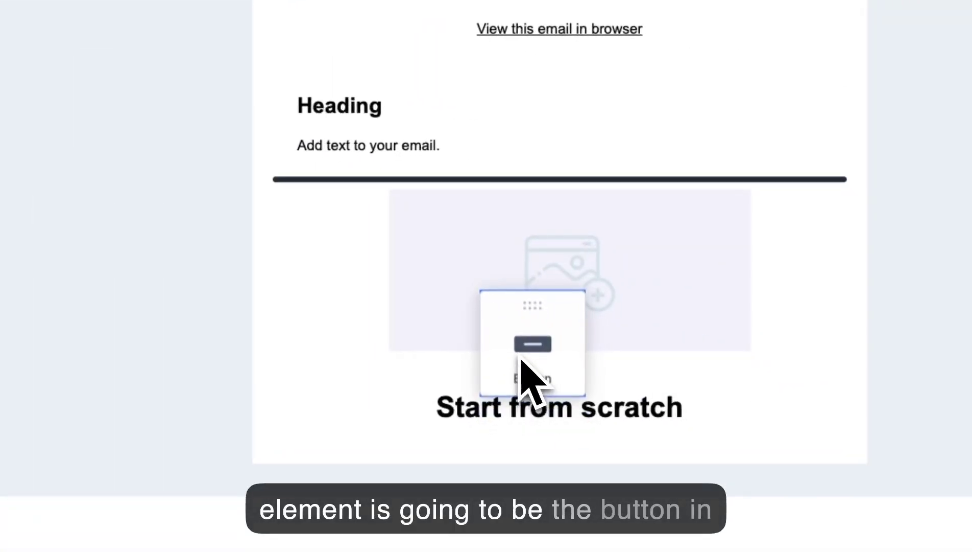
{"action": "left_click_drag", "start_coordinate": [521, 359], "coordinate": [521, 369]}
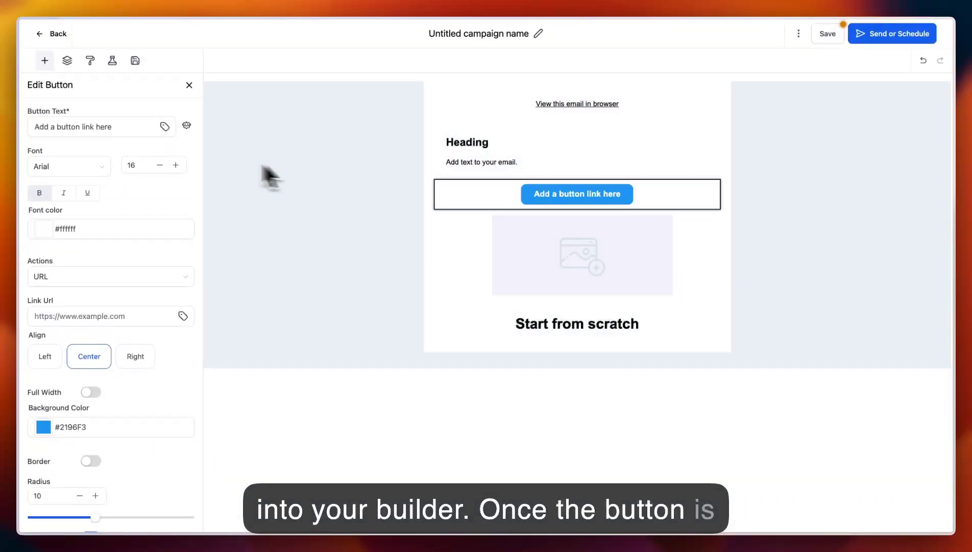
- Replace the button's label with "Text"
{"action": "triple_click", "coordinate": [76, 126]}
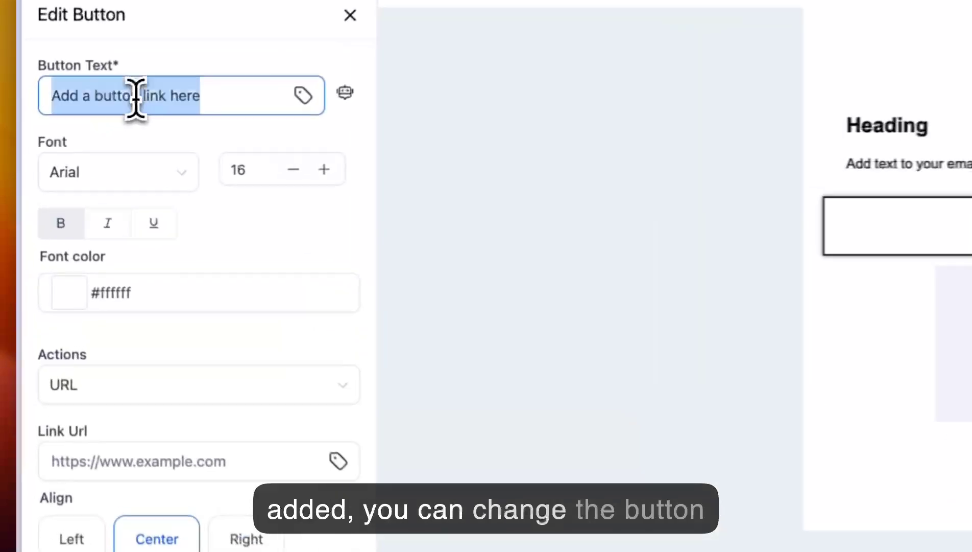
{"action": "type", "text": "Tex"}
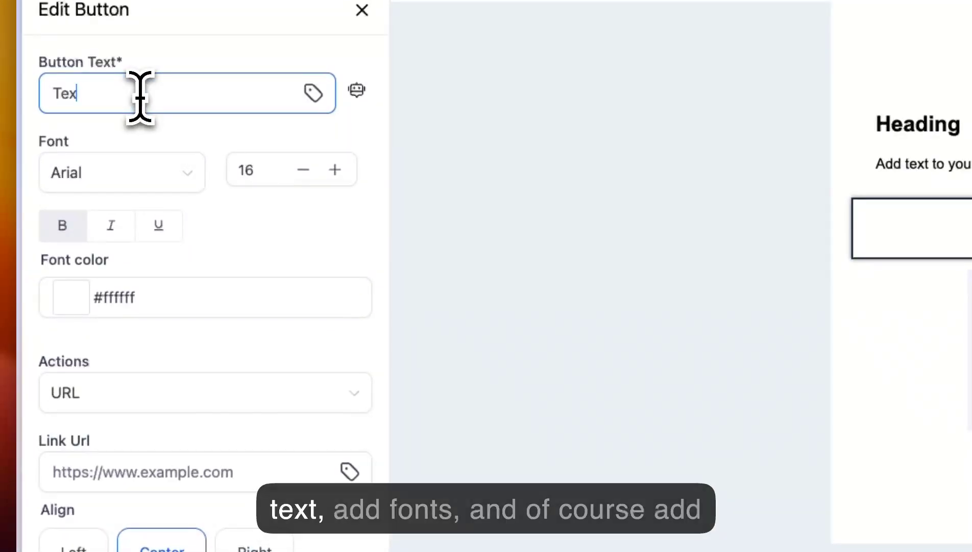
{"action": "type", "text": "t"}
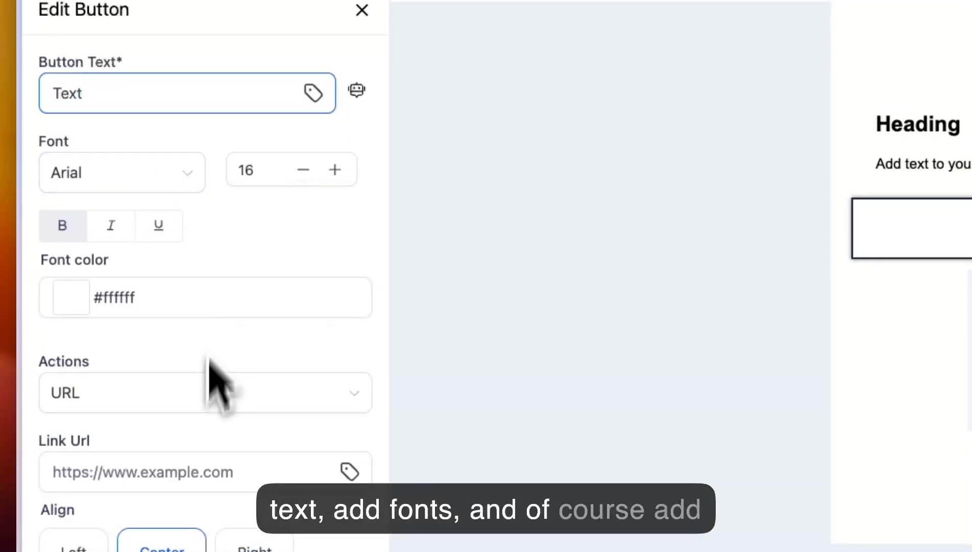
- Make the button full width, leaving its link URL empty
{"action": "scroll", "coordinate": [210, 387], "scroll_direction": "down", "scroll_amount": 2}
{"action": "left_click", "coordinate": [172, 425]}
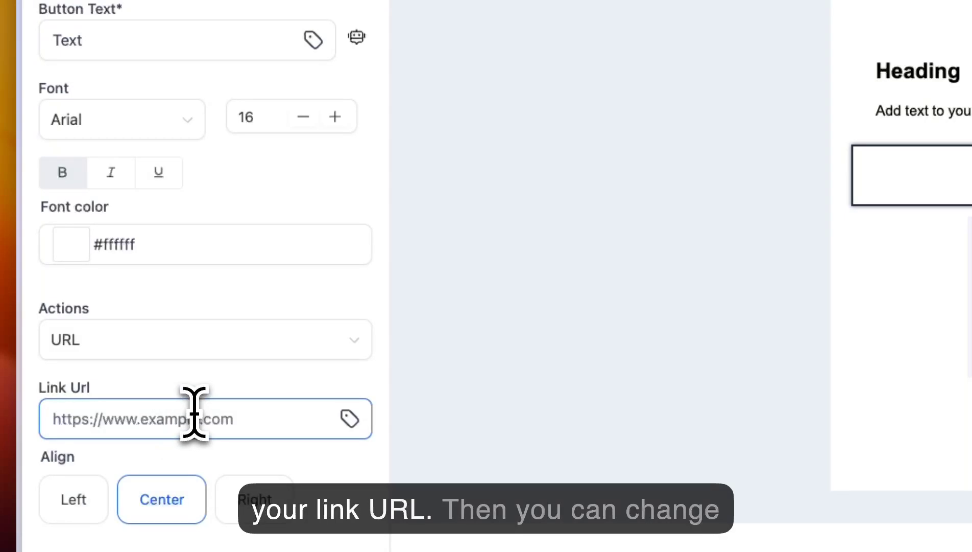
{"action": "scroll", "coordinate": [194, 413], "scroll_direction": "down", "scroll_amount": 3}
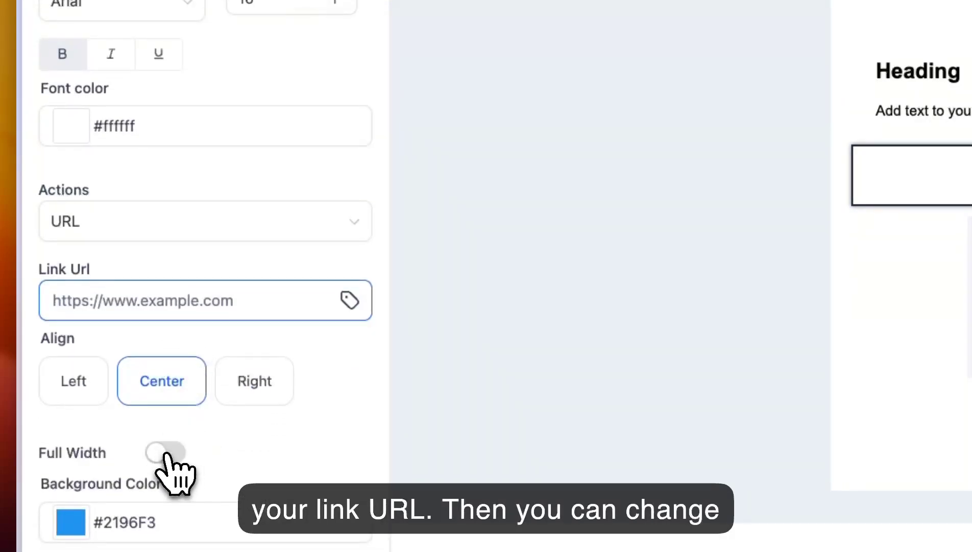
{"action": "left_click", "coordinate": [166, 453]}
{"action": "scroll", "coordinate": [216, 455], "scroll_direction": "down", "scroll_amount": 3}
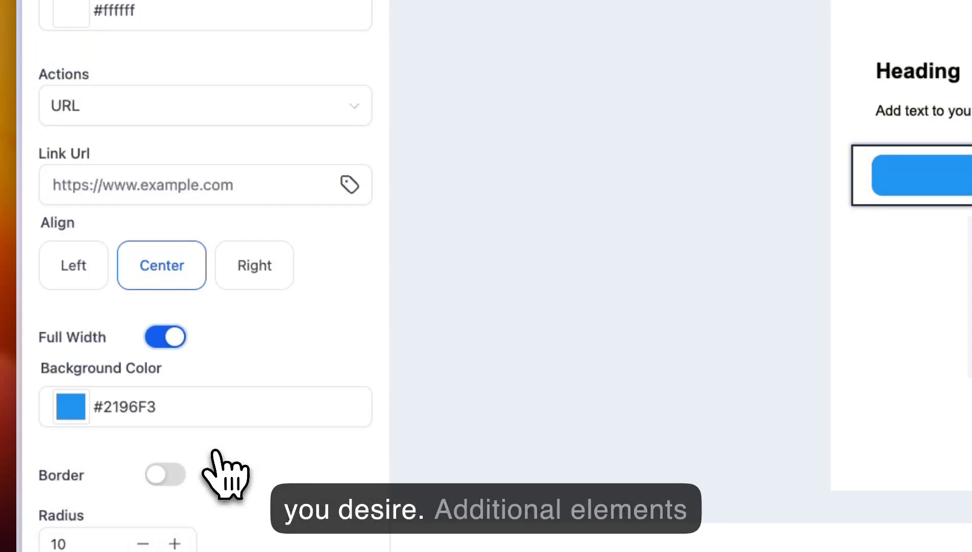
- Add a Social element below the "Start from scratch" title
{"action": "left_click", "coordinate": [73, 77]}
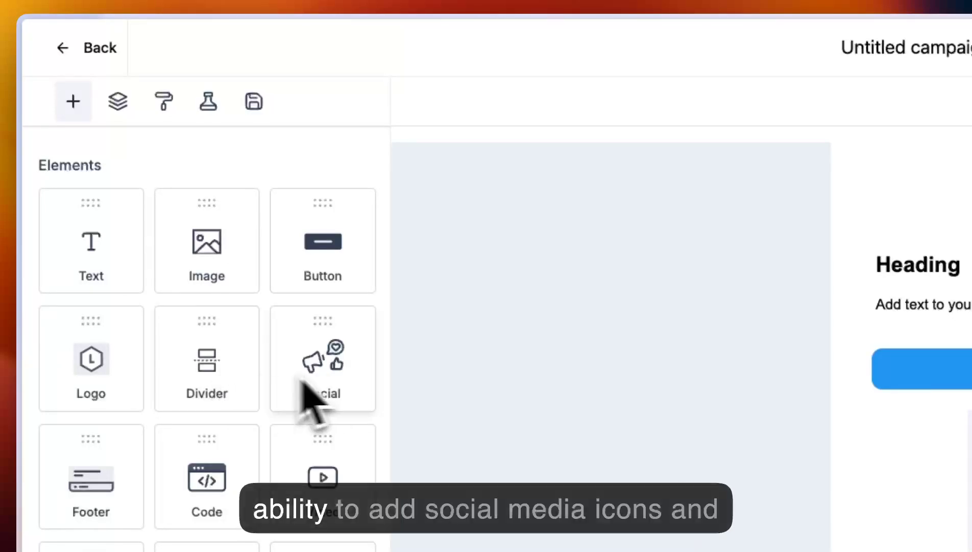
{"action": "left_click_drag", "start_coordinate": [304, 382], "coordinate": [971, 551]}
{"action": "left_click_drag", "start_coordinate": [731, 361], "coordinate": [735, 375]}
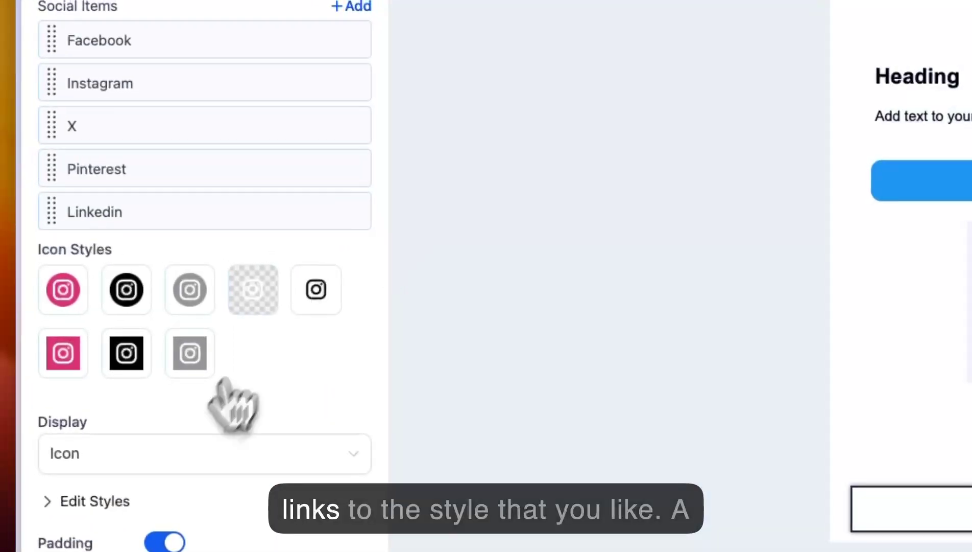
- Review the display options for the social icons and return to the list of elements
{"action": "left_click", "coordinate": [162, 453]}
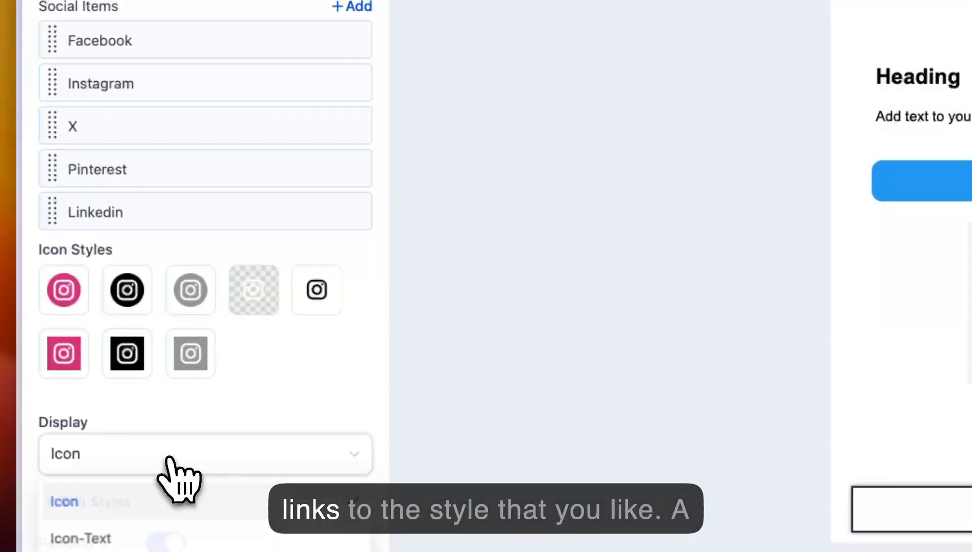
{"action": "left_click", "coordinate": [146, 409]}
{"action": "left_click", "coordinate": [73, 86]}
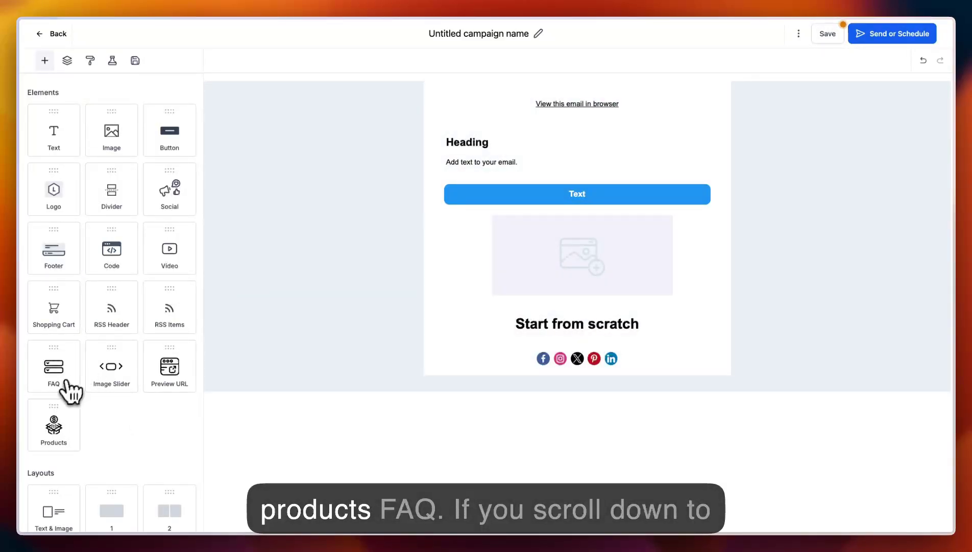
- Insert a two-column layout section at the top of the email and change its column layout to 4
{"action": "scroll", "coordinate": [115, 416], "scroll_direction": "down", "scroll_amount": 3}
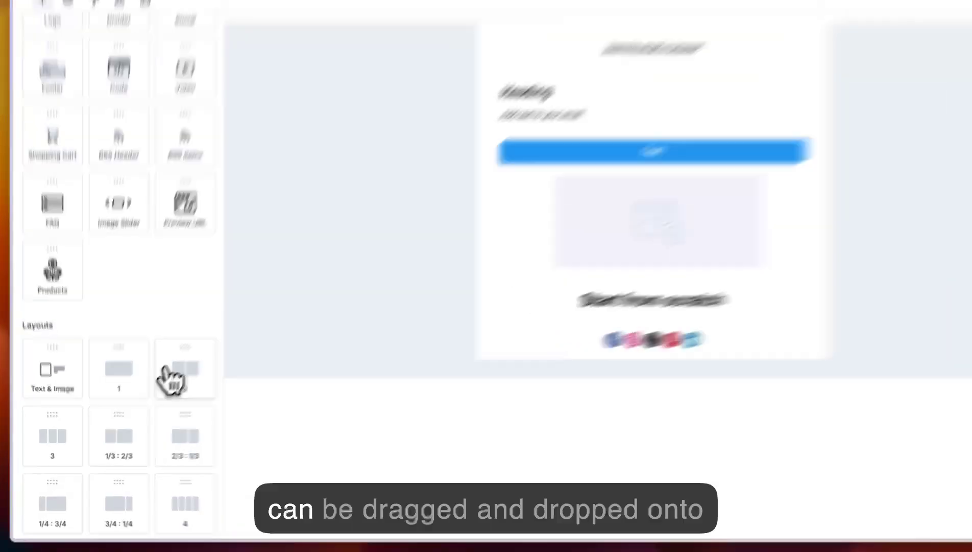
{"action": "left_click_drag", "start_coordinate": [157, 390], "coordinate": [497, 366]}
{"action": "left_click_drag", "start_coordinate": [505, 405], "coordinate": [421, 126]}
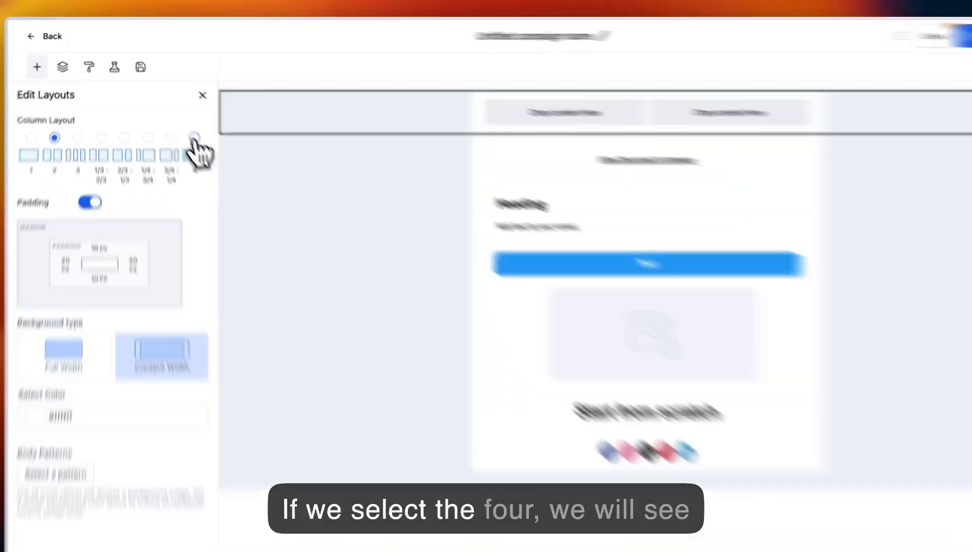
{"action": "left_click", "coordinate": [182, 122]}
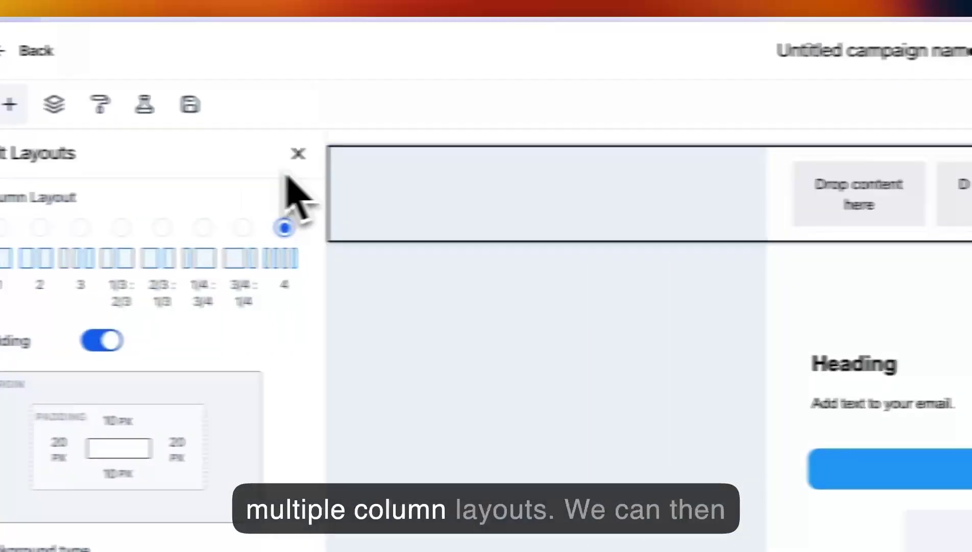
- Place an Image element in the first column of the four-column section
{"action": "left_click", "coordinate": [9, 104]}
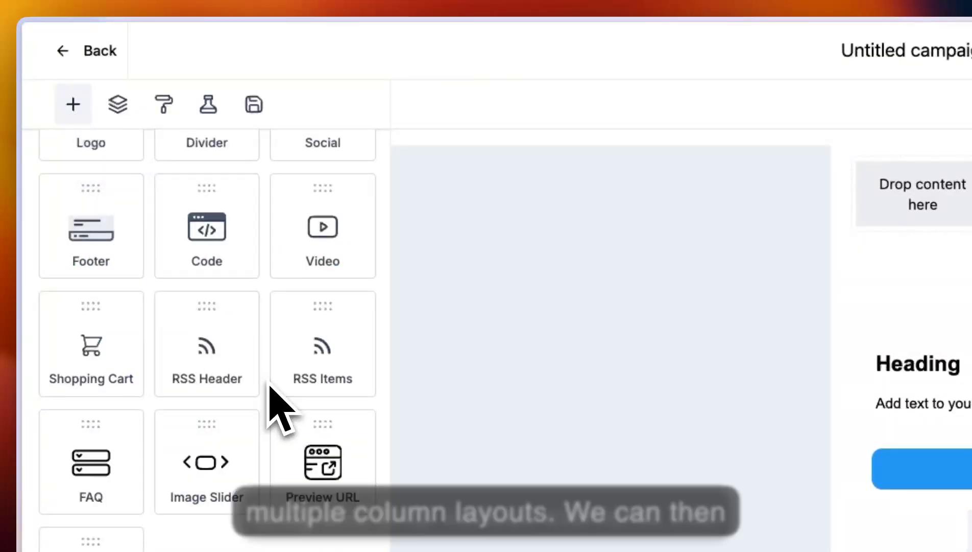
{"action": "scroll", "coordinate": [271, 390], "scroll_direction": "up", "scroll_amount": 5}
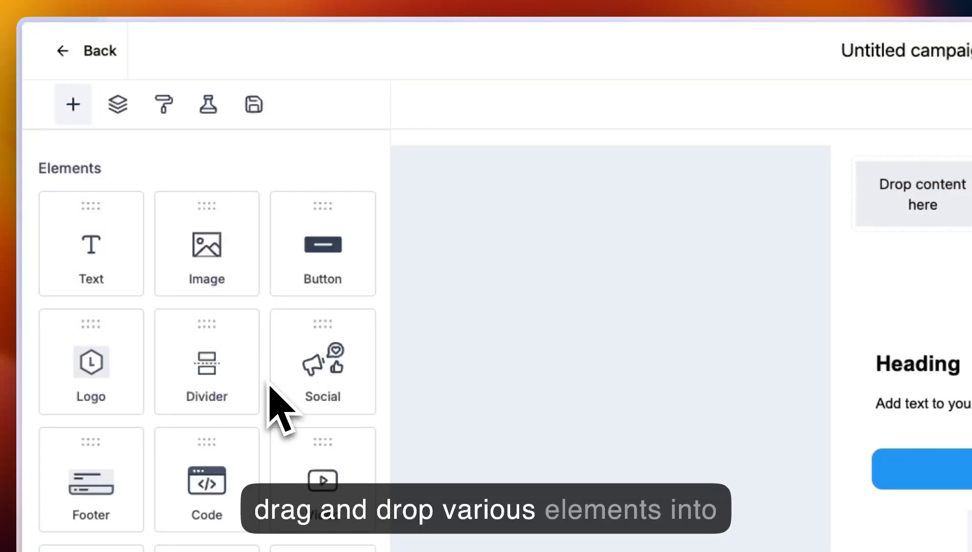
{"action": "left_click_drag", "start_coordinate": [205, 258], "coordinate": [954, 235]}
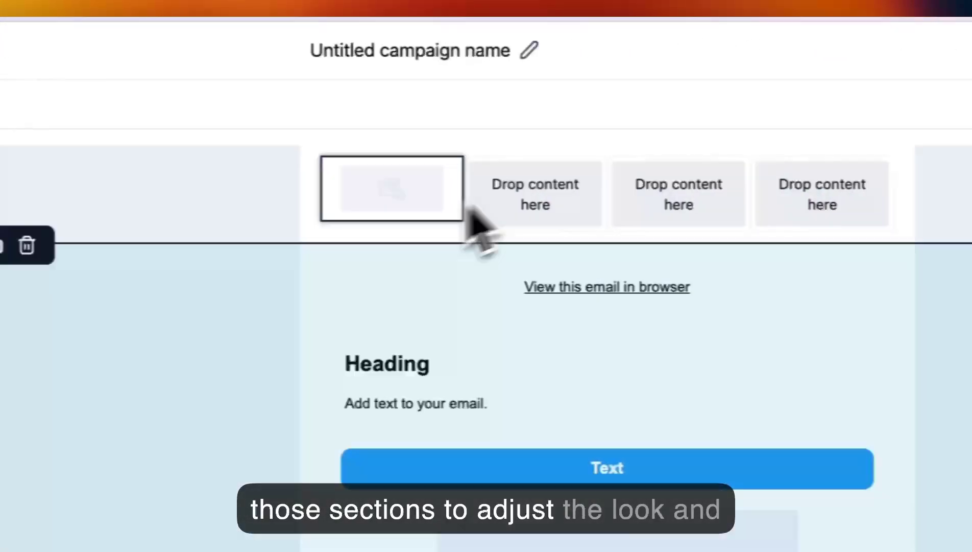
{"action": "left_click", "coordinate": [603, 202]}
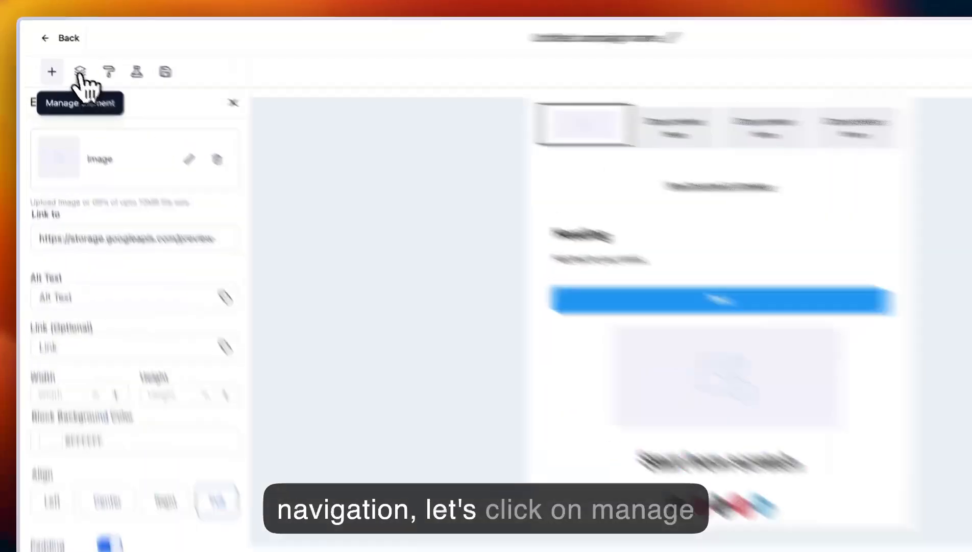
- Expand the first section and its first column in the element manager to examine the options for its image
{"action": "left_click", "coordinate": [67, 62]}
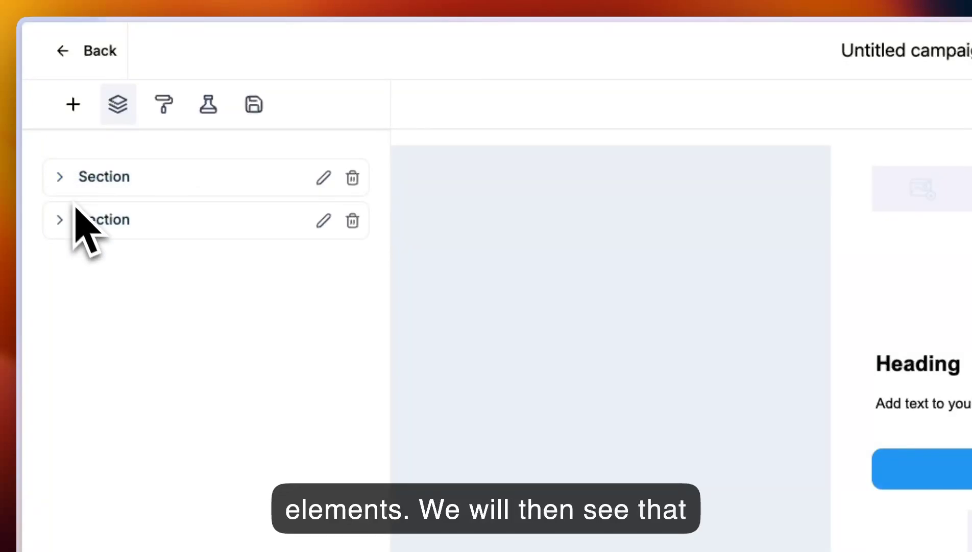
{"action": "left_click", "coordinate": [60, 177]}
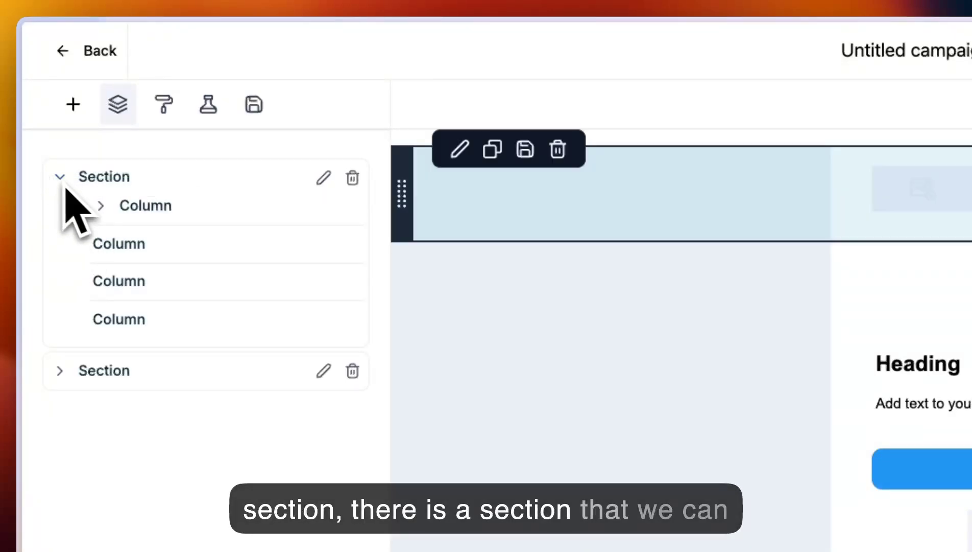
{"action": "left_click", "coordinate": [101, 205]}
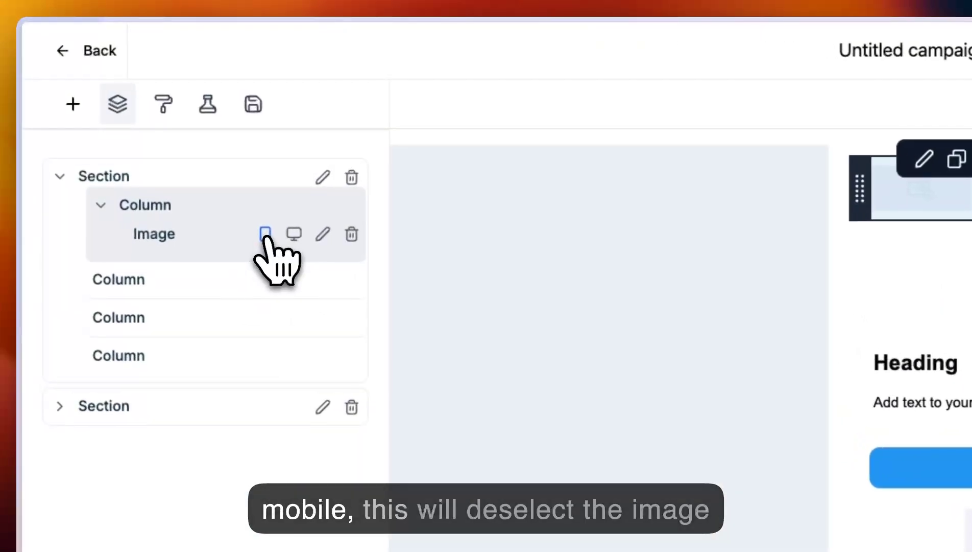
{"action": "left_click", "coordinate": [141, 125]}
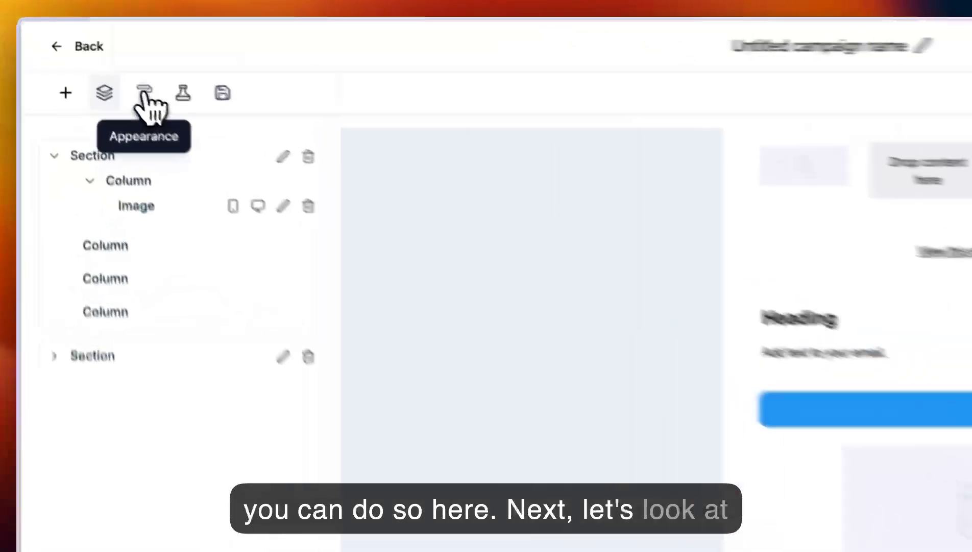
- Review the email's global appearance settings for the template, buttons and dividers
{"action": "left_click", "coordinate": [90, 61]}
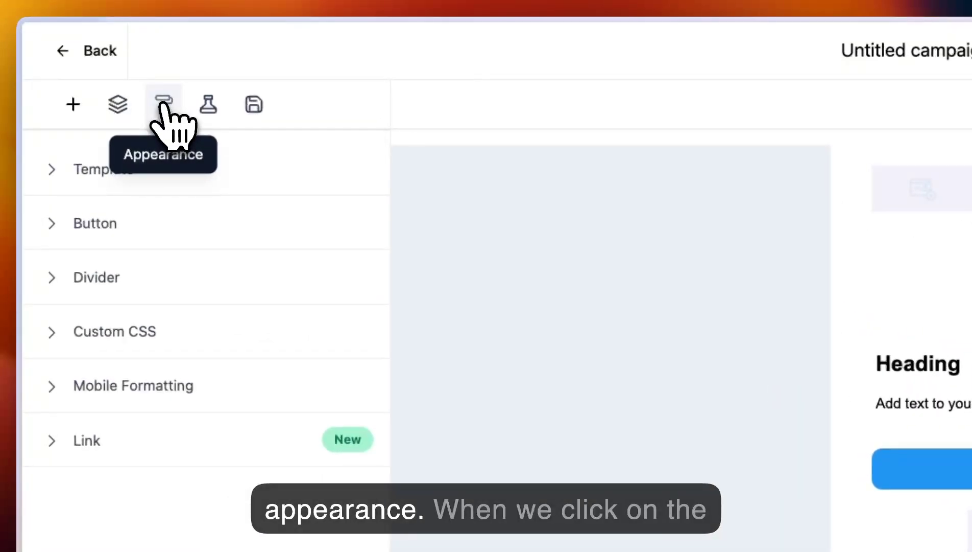
{"action": "left_click", "coordinate": [59, 174]}
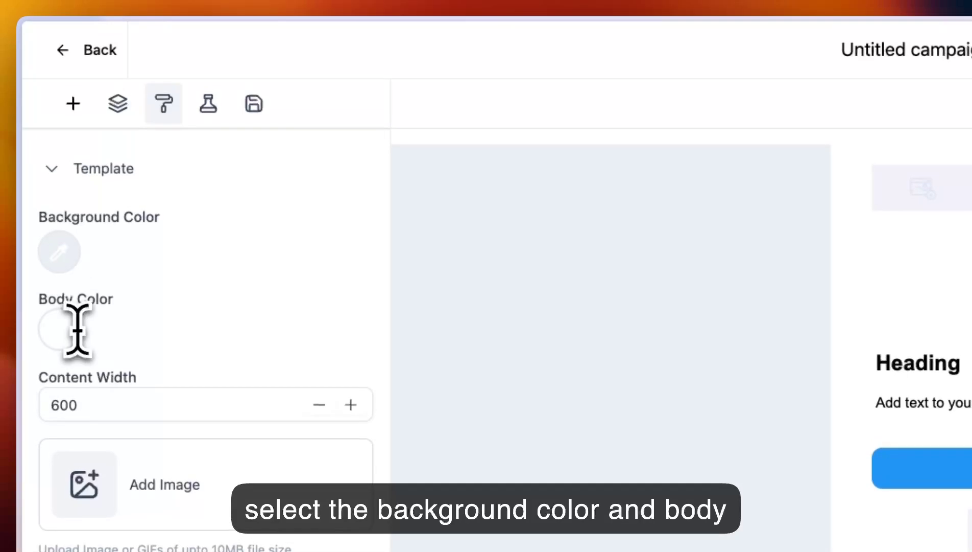
{"action": "left_click", "coordinate": [60, 161]}
{"action": "left_click", "coordinate": [74, 224]}
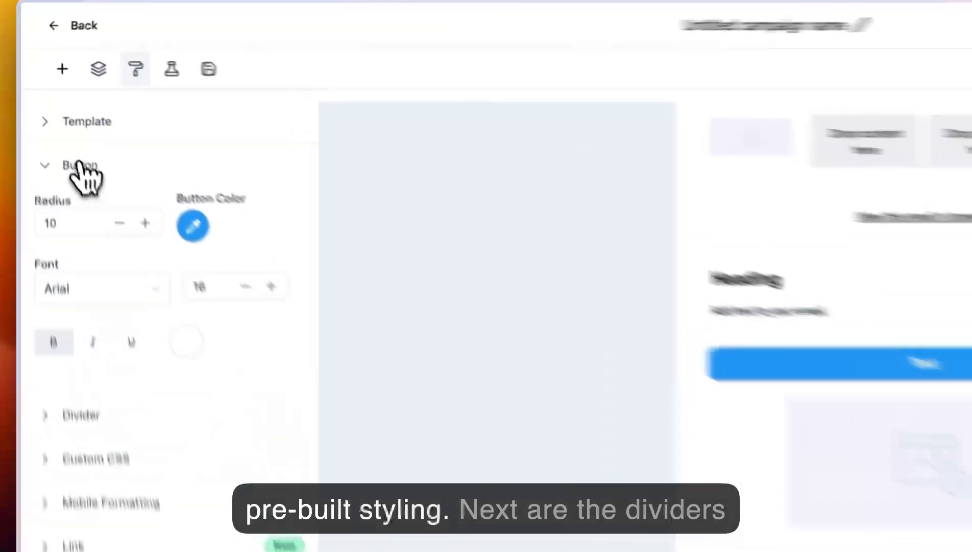
{"action": "left_click", "coordinate": [57, 121]}
{"action": "left_click", "coordinate": [87, 245]}
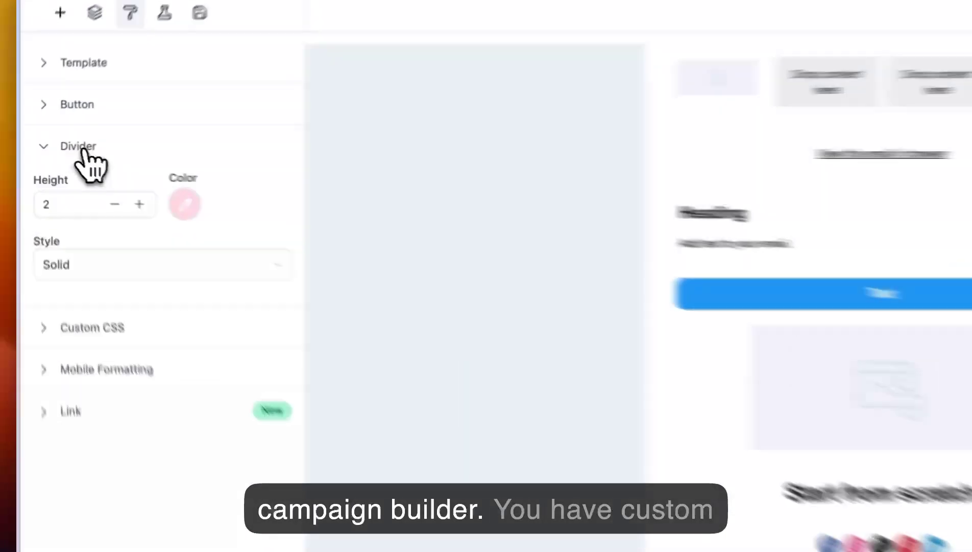
{"action": "left_click", "coordinate": [57, 147]}
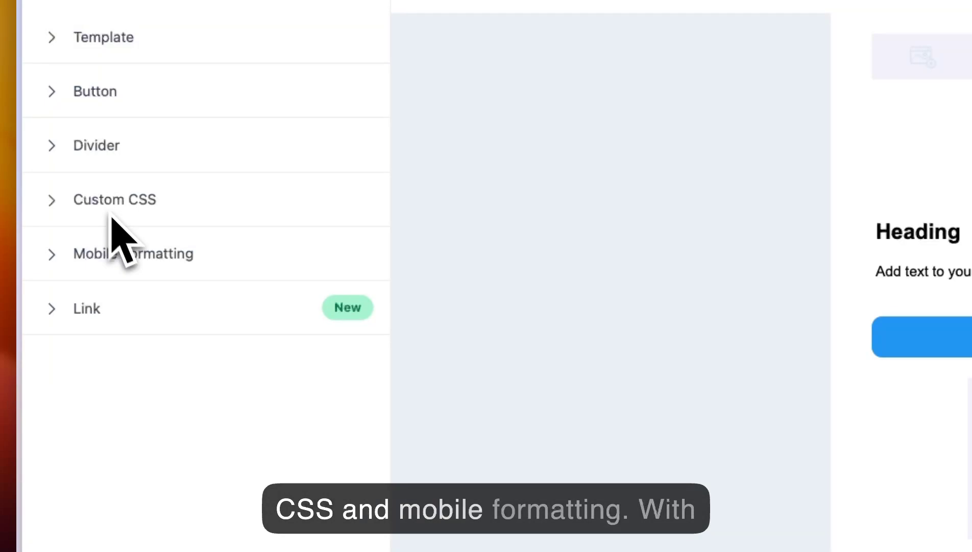
- Enable mobile formatting for Heading H1 and open the link style settings
{"action": "left_click", "coordinate": [116, 254]}
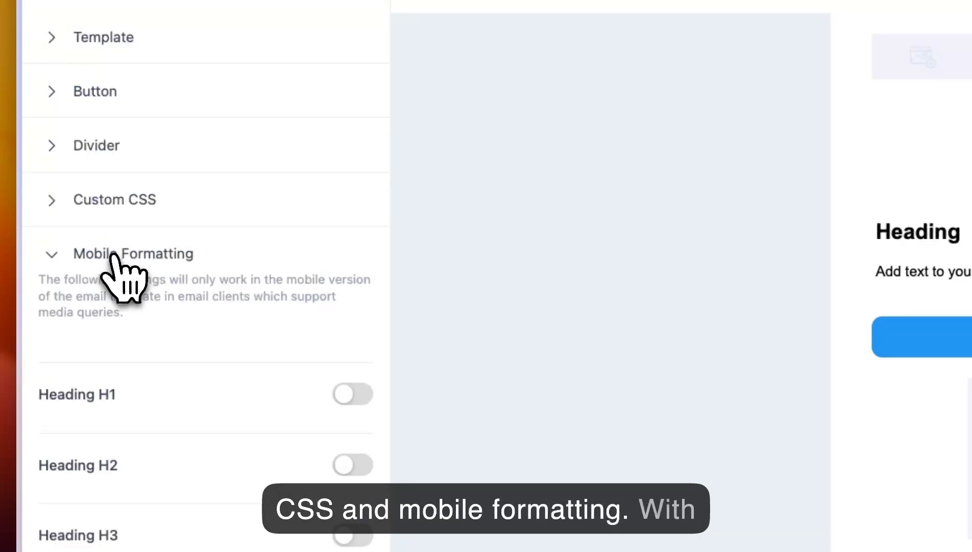
{"action": "left_click", "coordinate": [358, 398]}
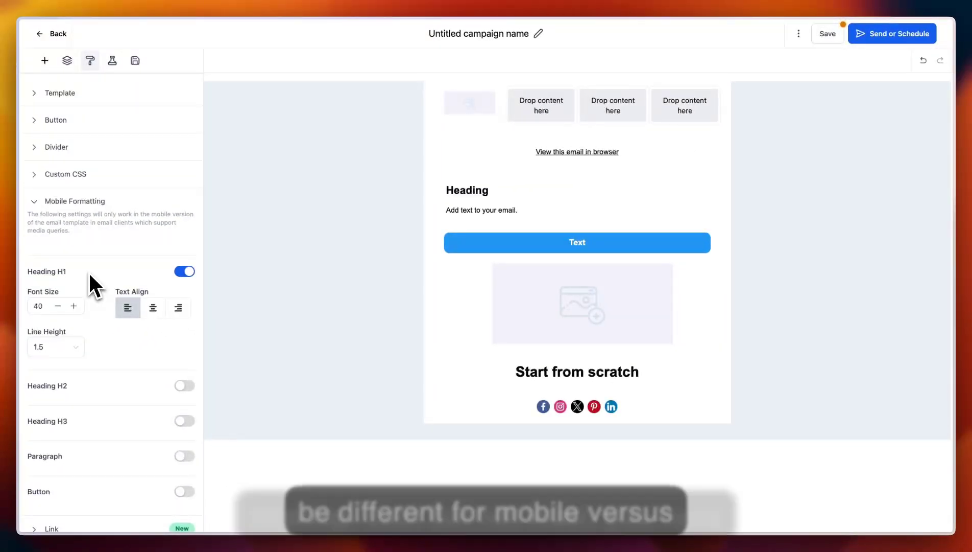
{"action": "left_click", "coordinate": [65, 201]}
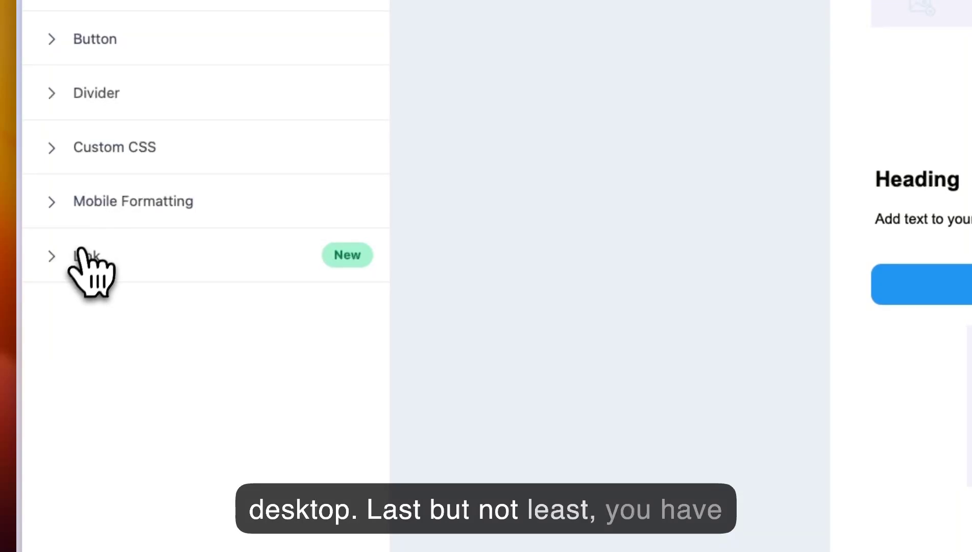
{"action": "left_click", "coordinate": [77, 257]}
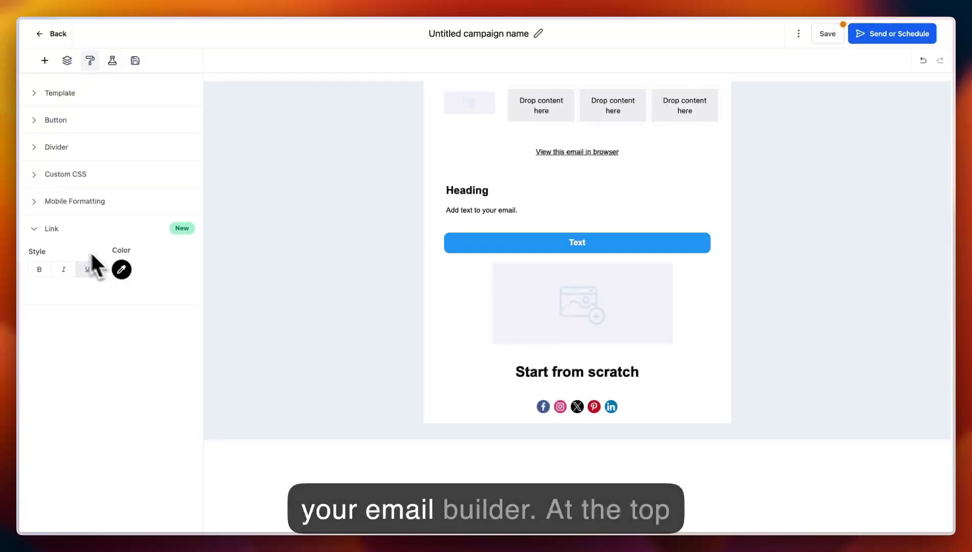
- Enable A/B testing for the campaign and set the test type to Email Content
{"action": "left_click", "coordinate": [113, 60]}
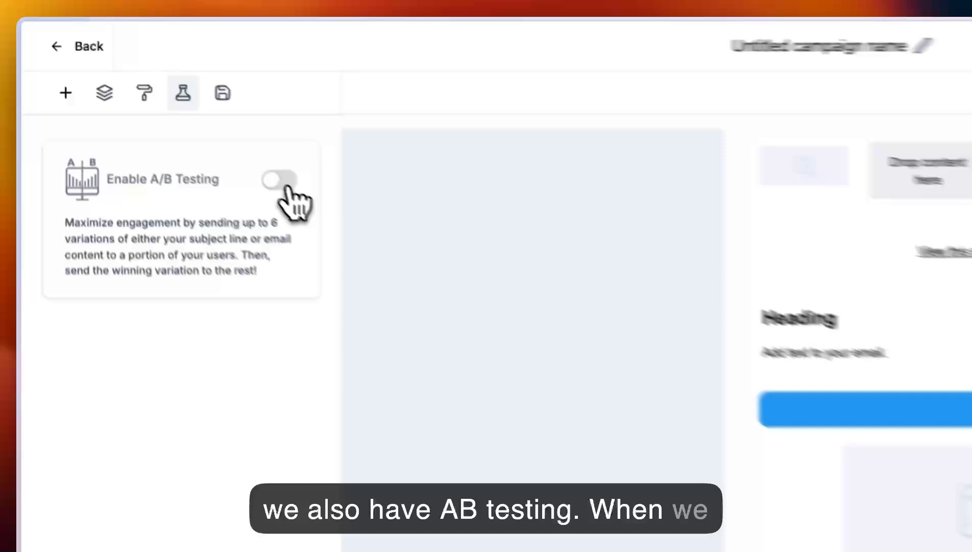
{"action": "left_click", "coordinate": [168, 110]}
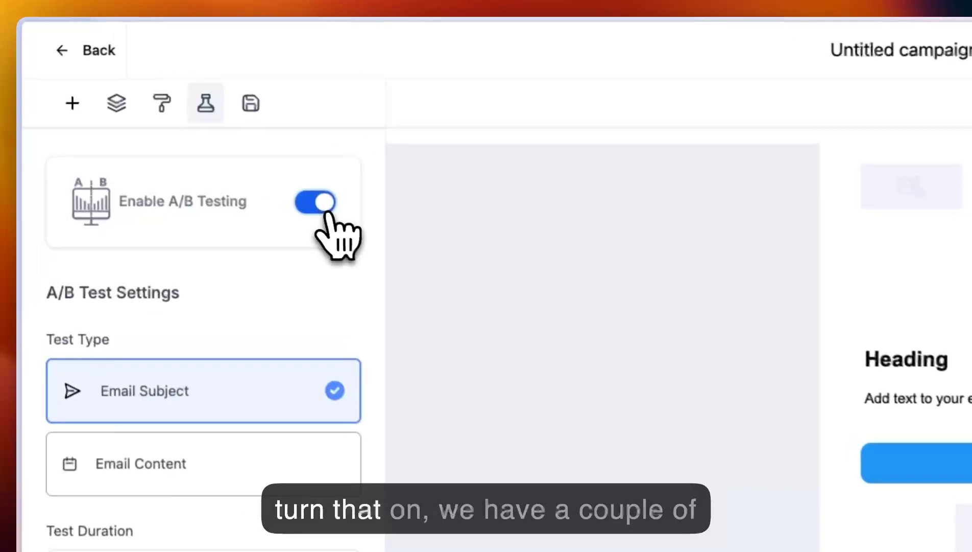
{"action": "scroll", "coordinate": [237, 313], "scroll_direction": "down", "scroll_amount": 3}
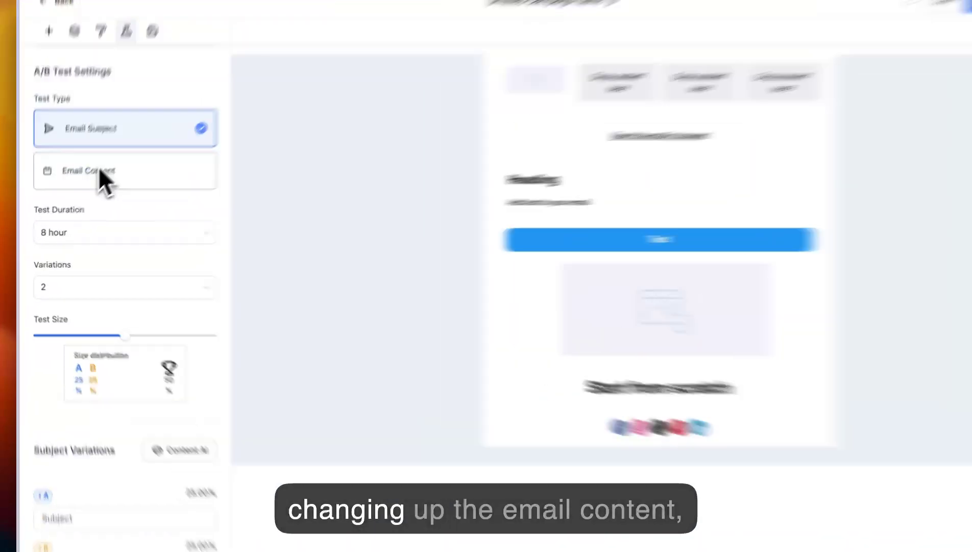
{"action": "left_click", "coordinate": [99, 171]}
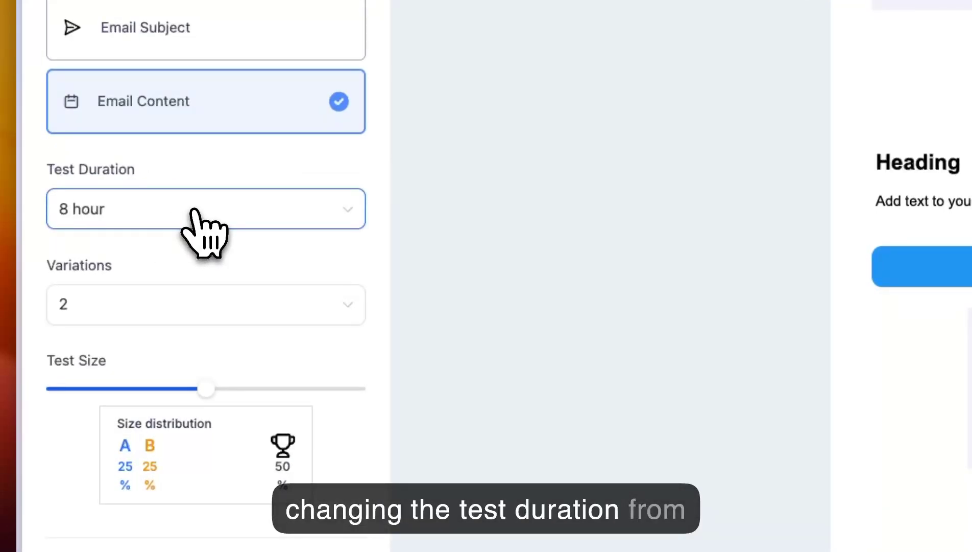
- Review the A/B test's duration and variation choices and its test size distribution
{"action": "left_click", "coordinate": [201, 227]}
{"action": "left_click", "coordinate": [189, 213]}
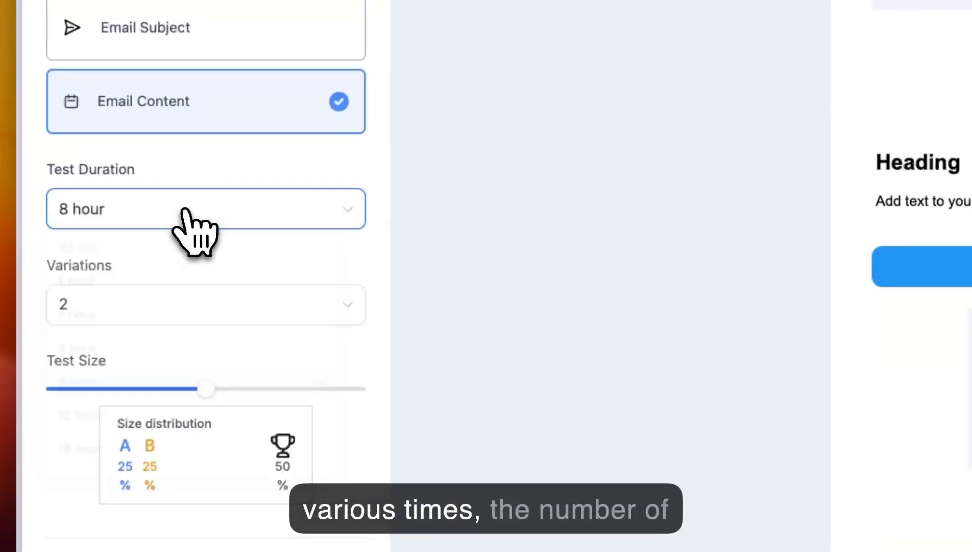
{"action": "left_click", "coordinate": [182, 316]}
{"action": "left_click", "coordinate": [180, 314]}
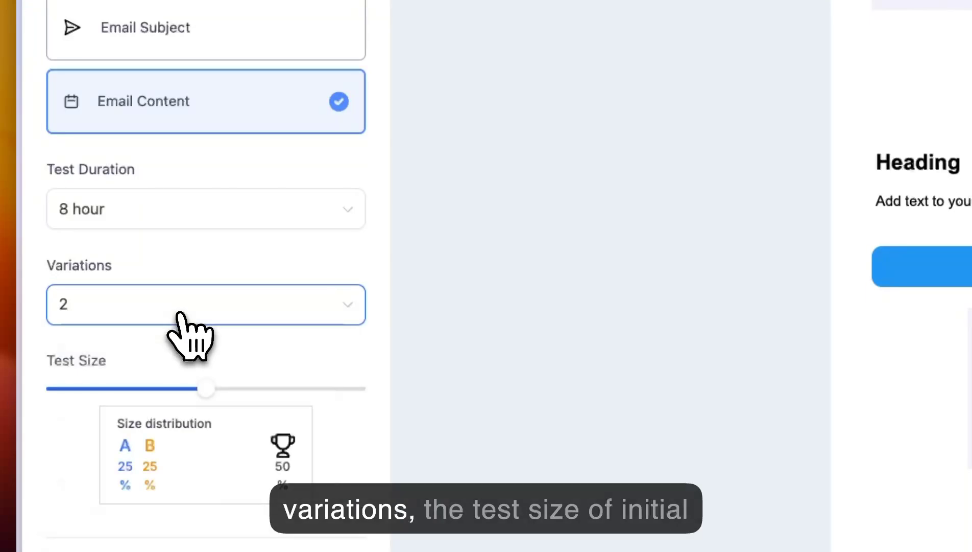
{"action": "scroll", "coordinate": [189, 327], "scroll_direction": "down", "scroll_amount": 3}
{"action": "mouse_move", "coordinate": [211, 319]}
{"action": "left_mouse_down"}
{"action": "mouse_move", "coordinate": [137, 321]}
{"action": "mouse_move", "coordinate": [272, 321]}
{"action": "mouse_move", "coordinate": [208, 316]}
{"action": "left_mouse_up"}
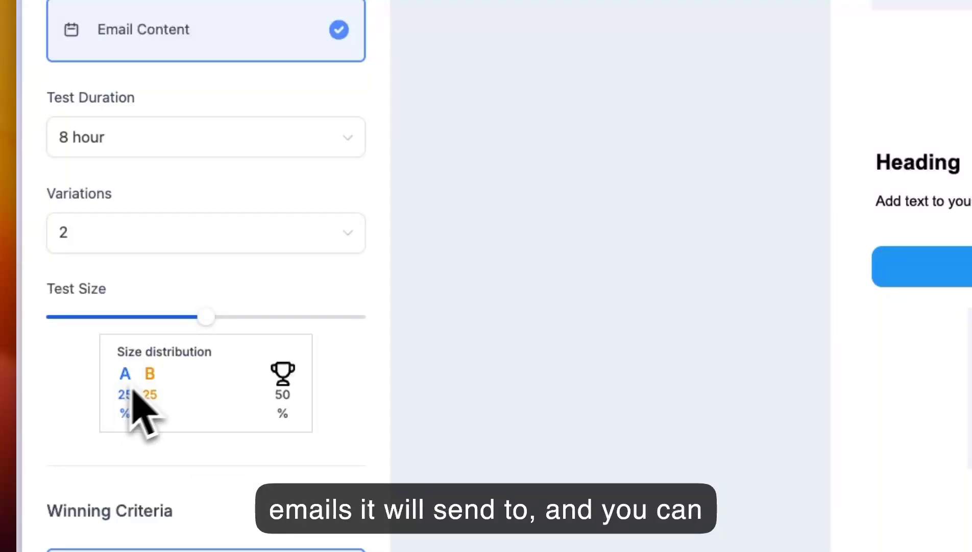
- Set the A/B test's winning criteria to Unique Click Rate
{"action": "scroll", "coordinate": [198, 429], "scroll_direction": "down", "scroll_amount": 5}
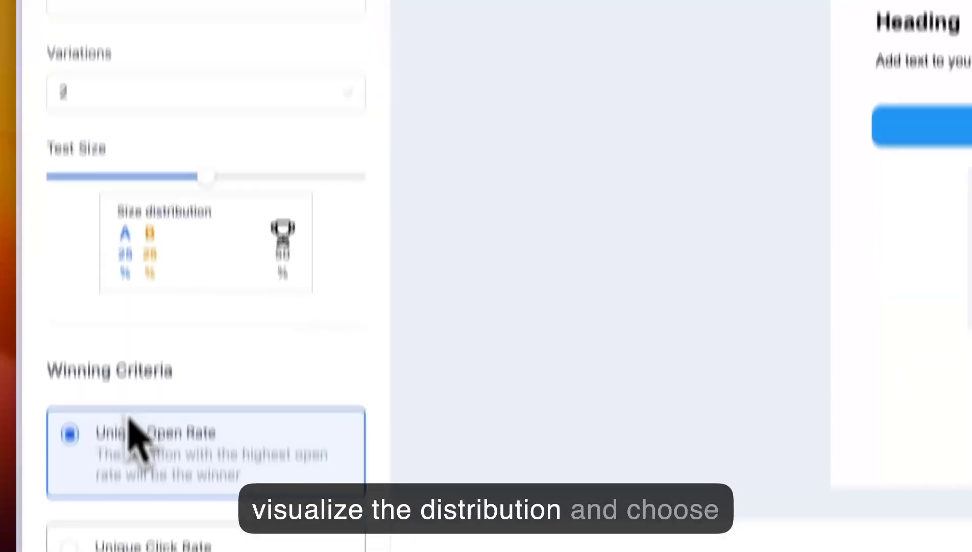
{"action": "left_click_drag", "start_coordinate": [53, 266], "coordinate": [187, 280]}
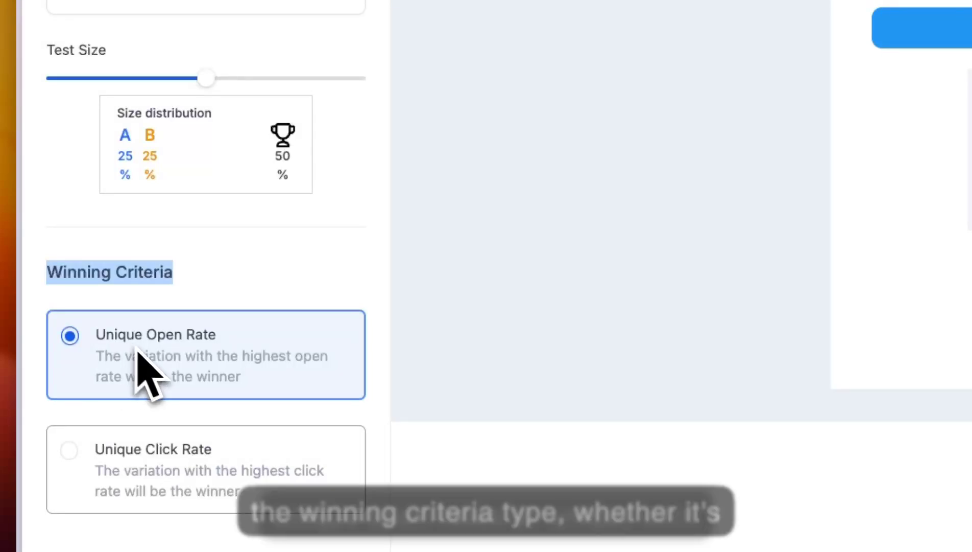
{"action": "left_click", "coordinate": [134, 461]}
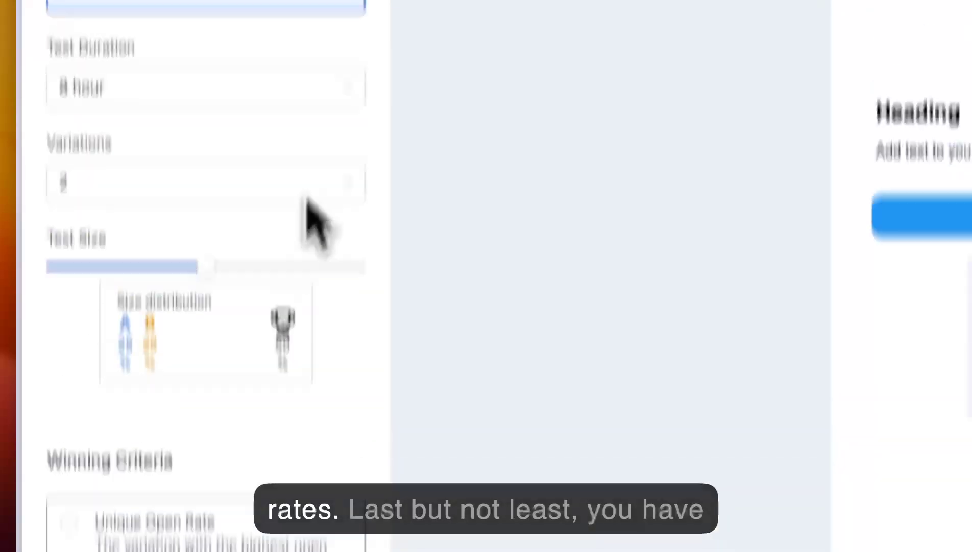
- Save the four-column section for reuse and insert the saved Section 1 directly below it
{"action": "left_click", "coordinate": [256, 106]}
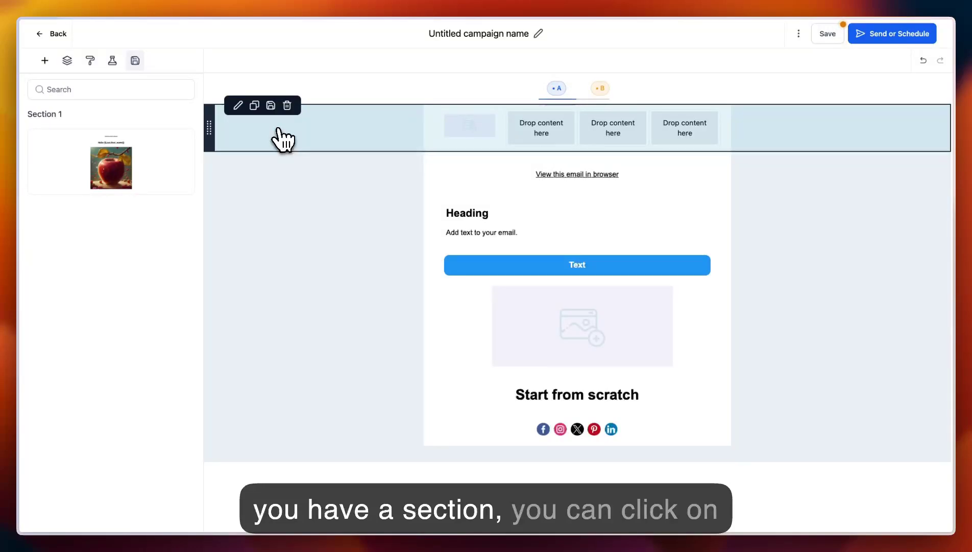
{"action": "left_click", "coordinate": [271, 106]}
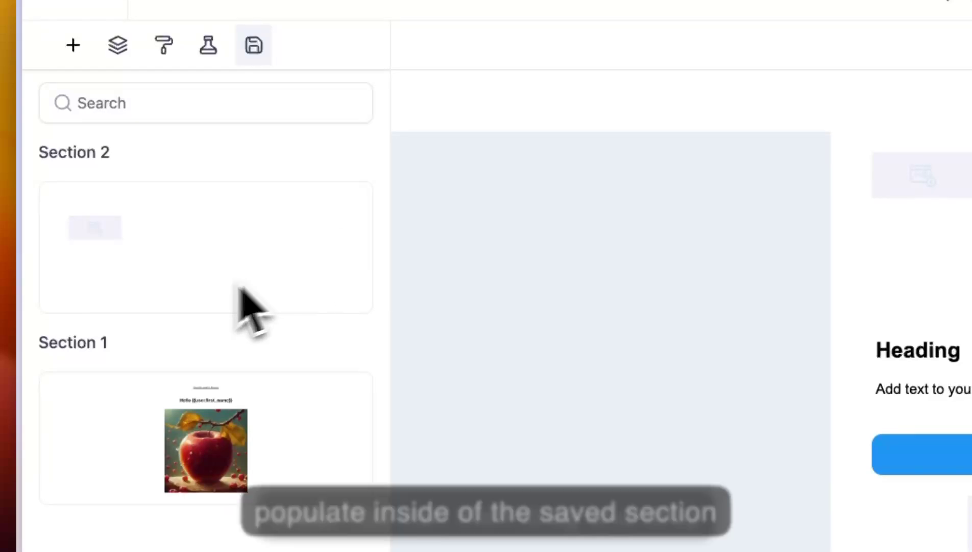
{"action": "left_click_drag", "start_coordinate": [186, 419], "coordinate": [806, 269]}
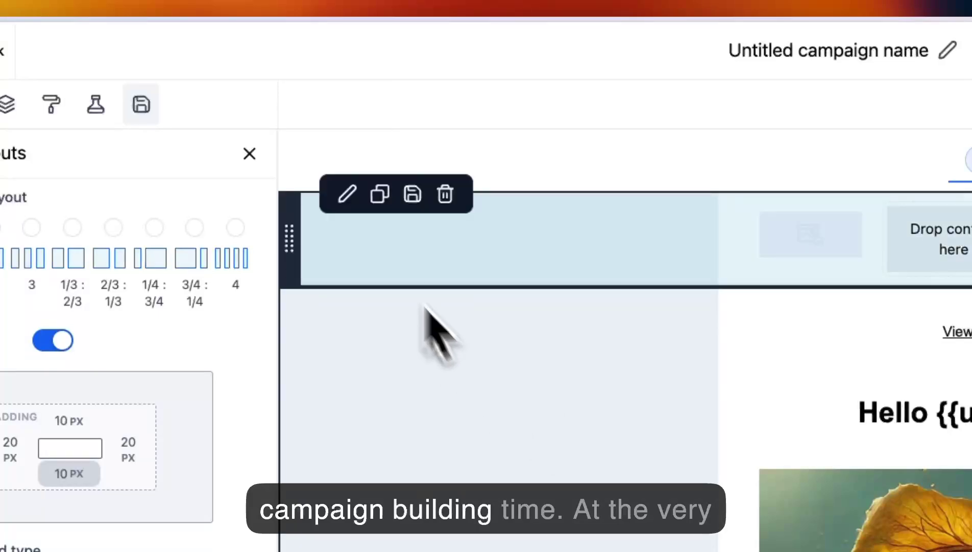
{"action": "left_click", "coordinate": [251, 156]}
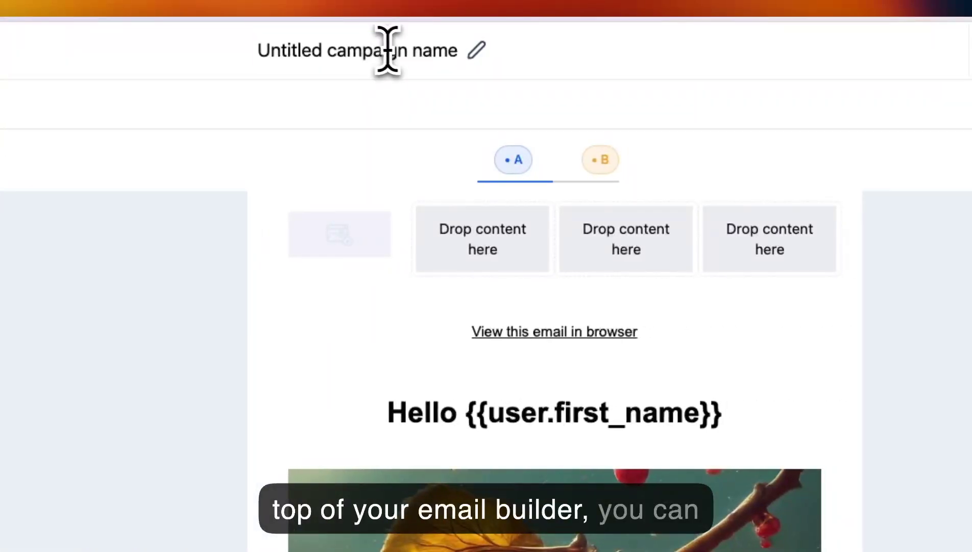
- Rename the campaign to "TEst" and save it
{"action": "left_click", "coordinate": [393, 51]}
{"action": "type", "text": "TEst"}
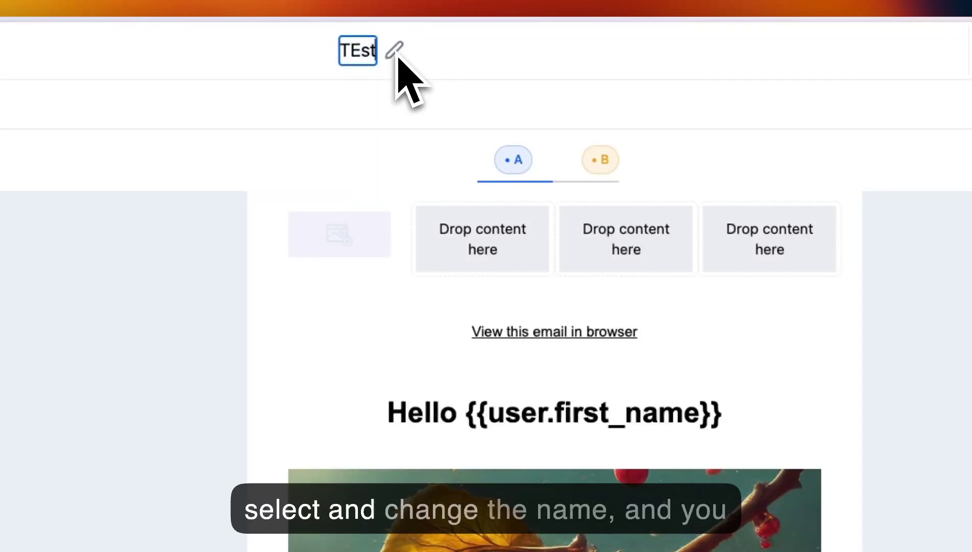
{"action": "left_click", "coordinate": [809, 55]}
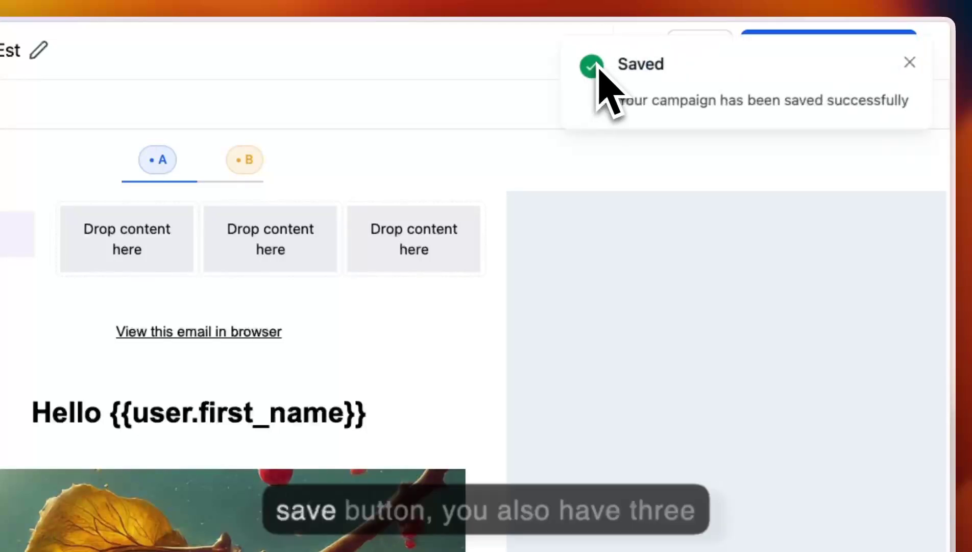
- Dismiss the save notification, look through the campaign's additional options, and view the file attachments dialog before closing it
{"action": "left_click", "coordinate": [908, 62]}
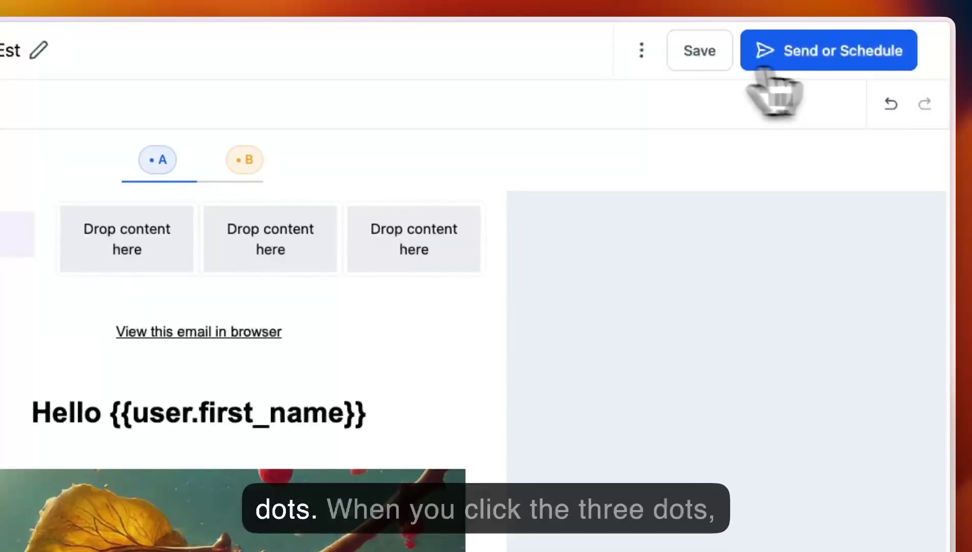
{"action": "left_click", "coordinate": [642, 50]}
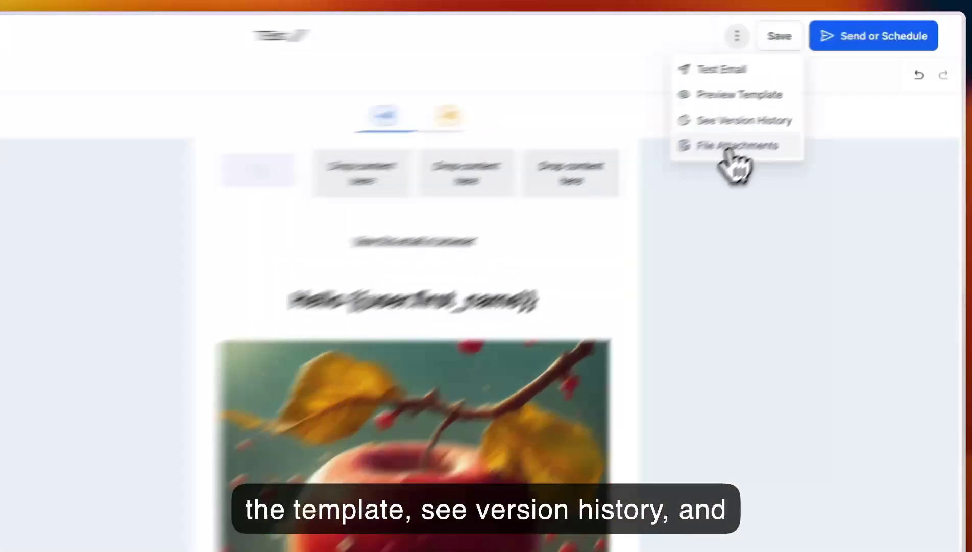
{"action": "left_click", "coordinate": [795, 108]}
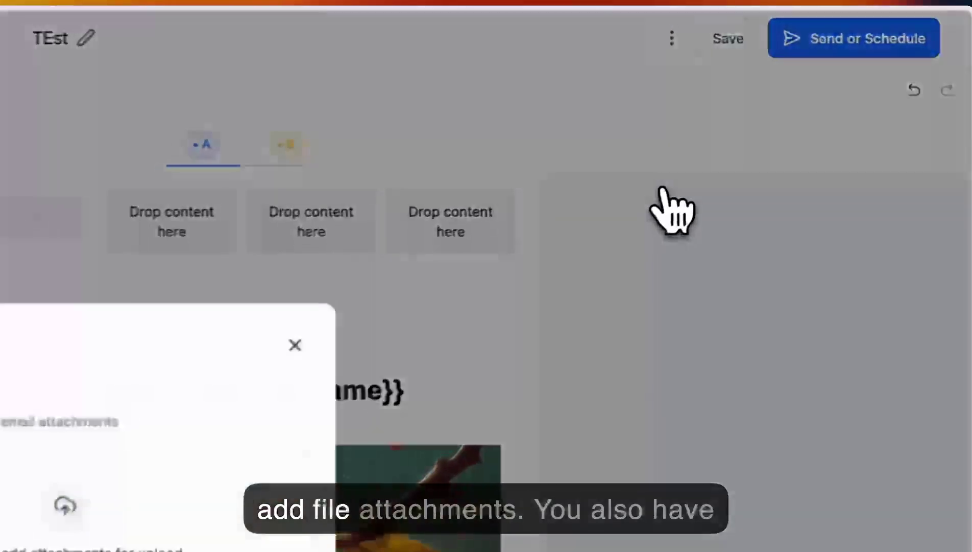
{"action": "left_click", "coordinate": [276, 354]}
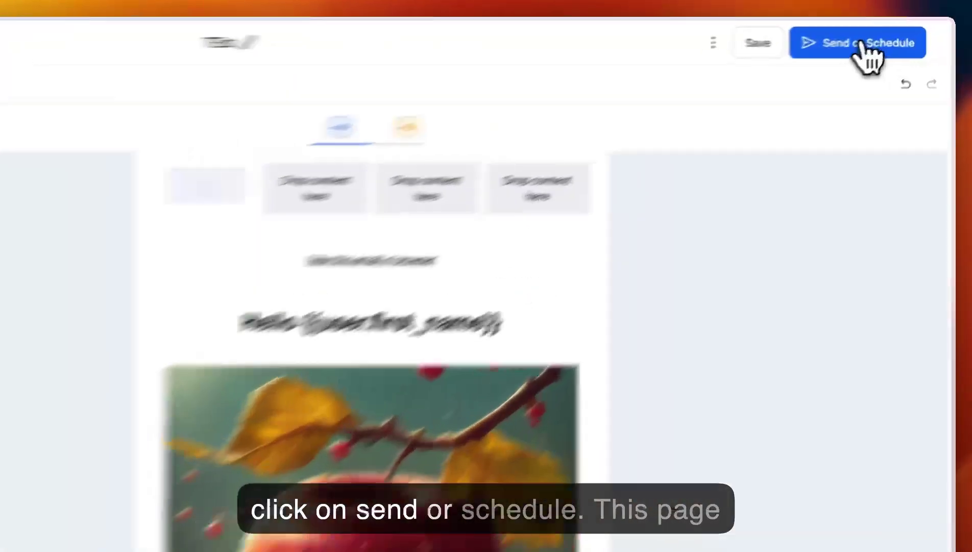
- Go to the campaign's Send or Schedule page and check the sender email field for verified addresses, leaving it empty
{"action": "left_click", "coordinate": [894, 34]}
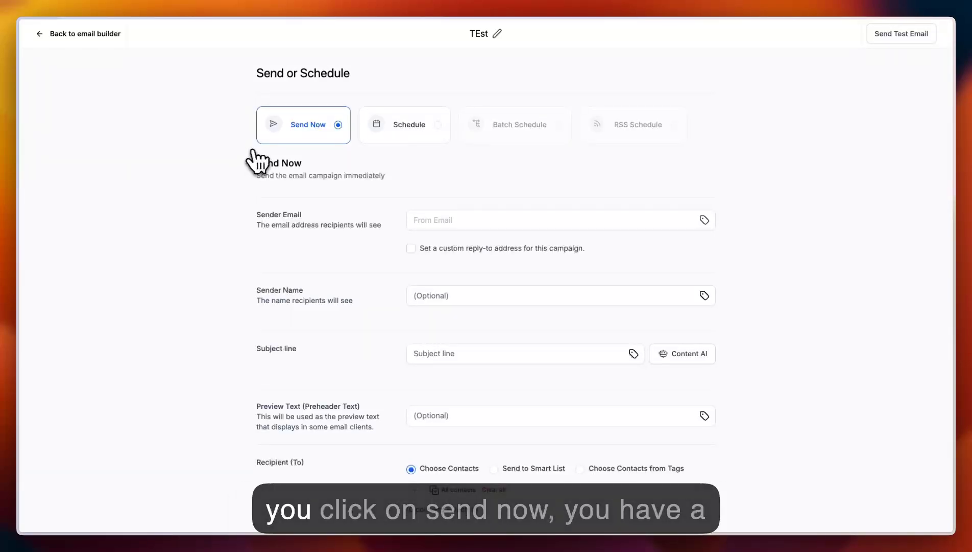
{"action": "scroll", "coordinate": [228, 214], "scroll_direction": "down", "scroll_amount": 4}
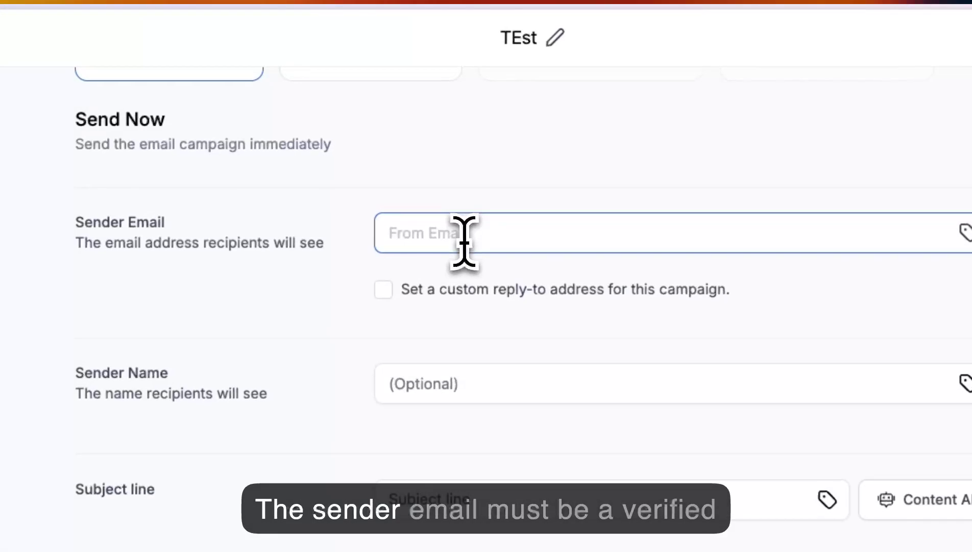
{"action": "type", "text": "y"}
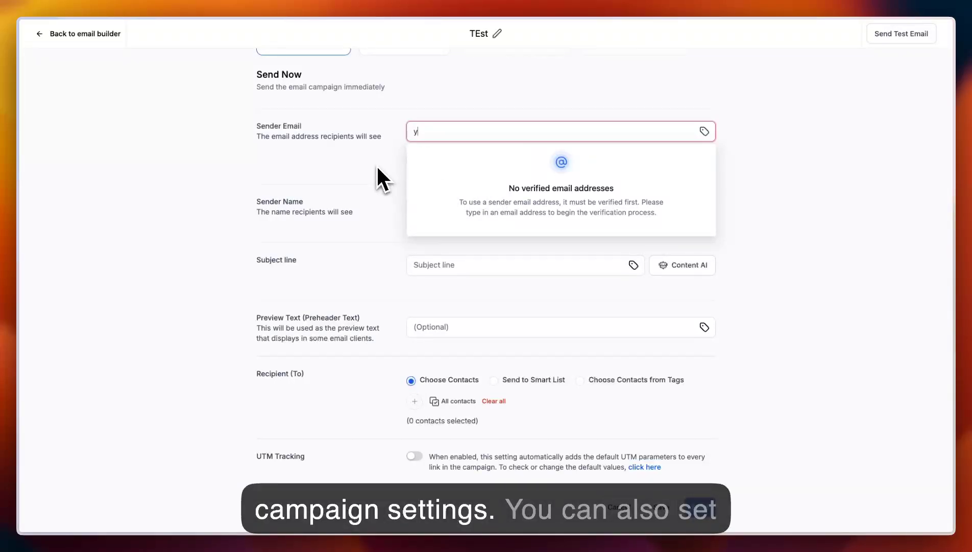
{"action": "key", "text": "BackSpace"}
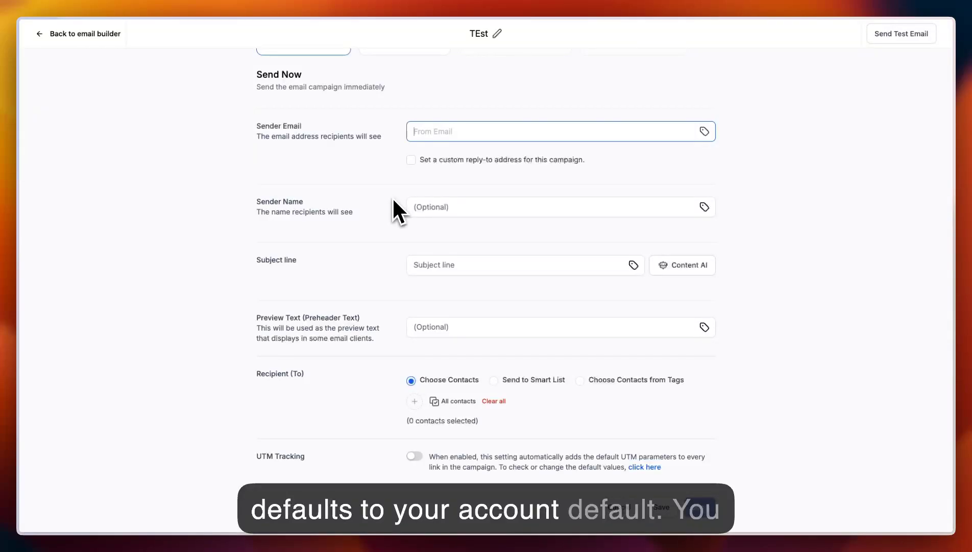
- Review the sender name, subject line and preview text fields of the Send Now form
{"action": "scroll", "coordinate": [394, 200], "scroll_direction": "down", "scroll_amount": 1}
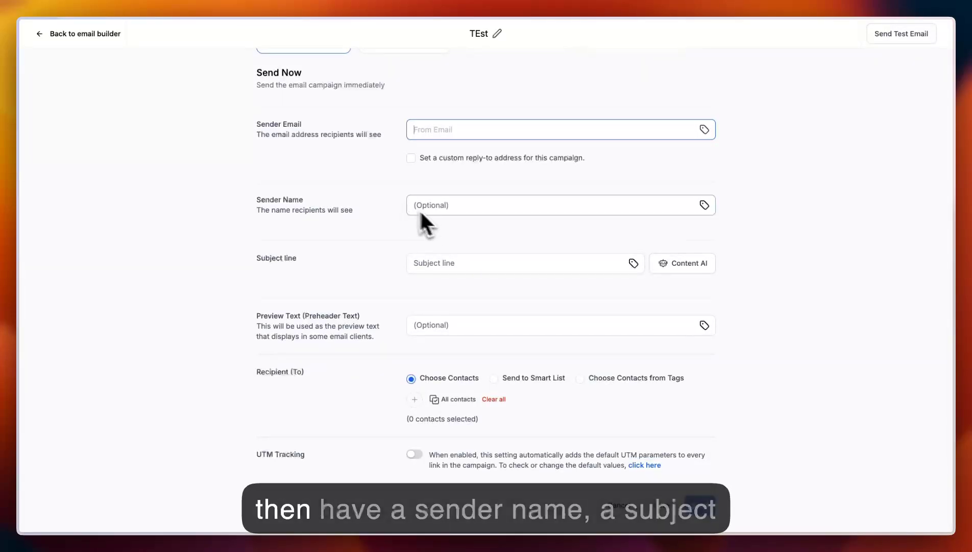
{"action": "left_click", "coordinate": [456, 206]}
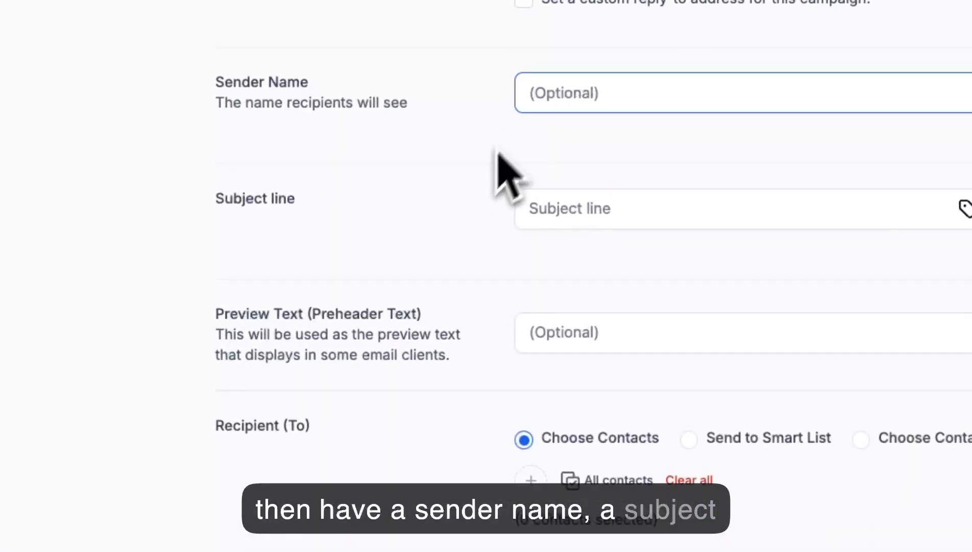
{"action": "left_click", "coordinate": [565, 210]}
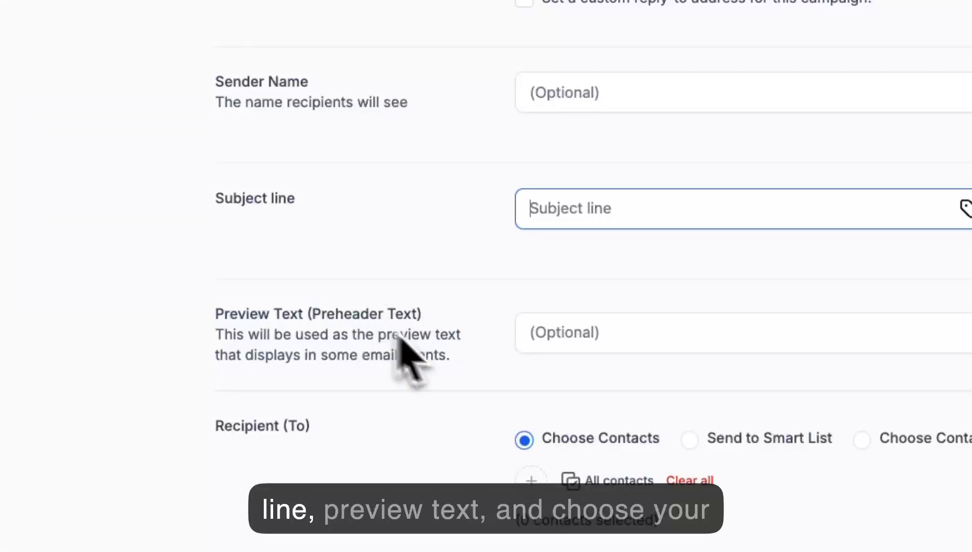
{"action": "left_click", "coordinate": [577, 335]}
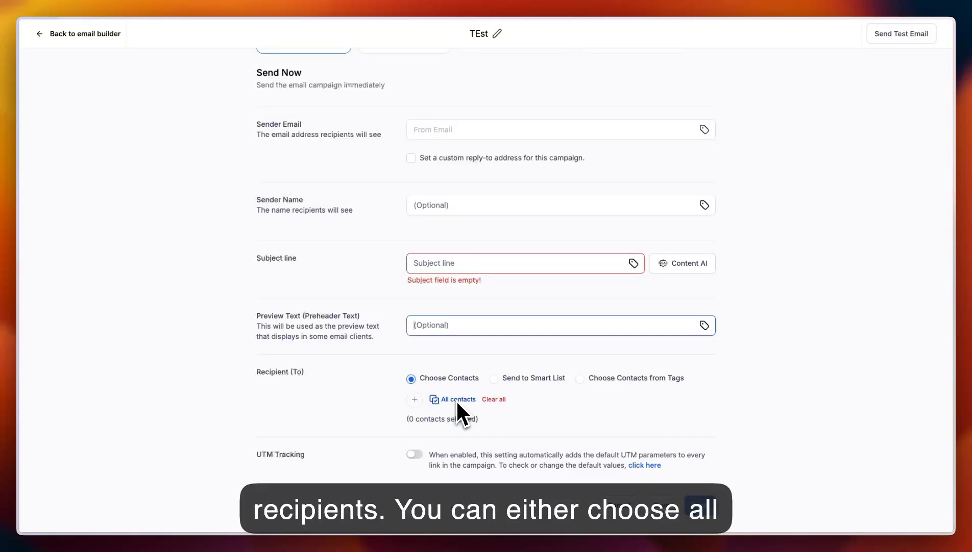
- Switch the recipients to Choose Contacts from Tags and check its contact picker for available entries
{"action": "left_click", "coordinate": [494, 378]}
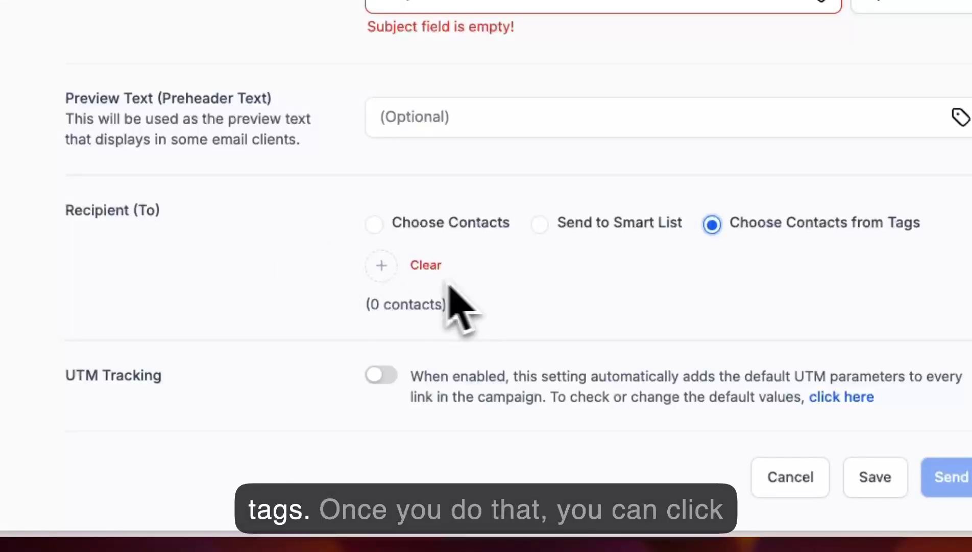
{"action": "left_click", "coordinate": [382, 265]}
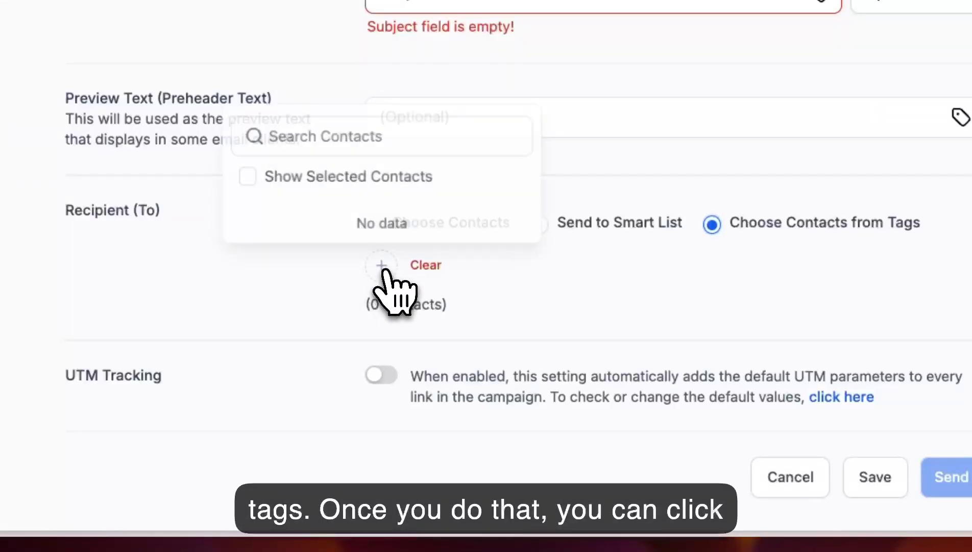
{"action": "left_click", "coordinate": [315, 296]}
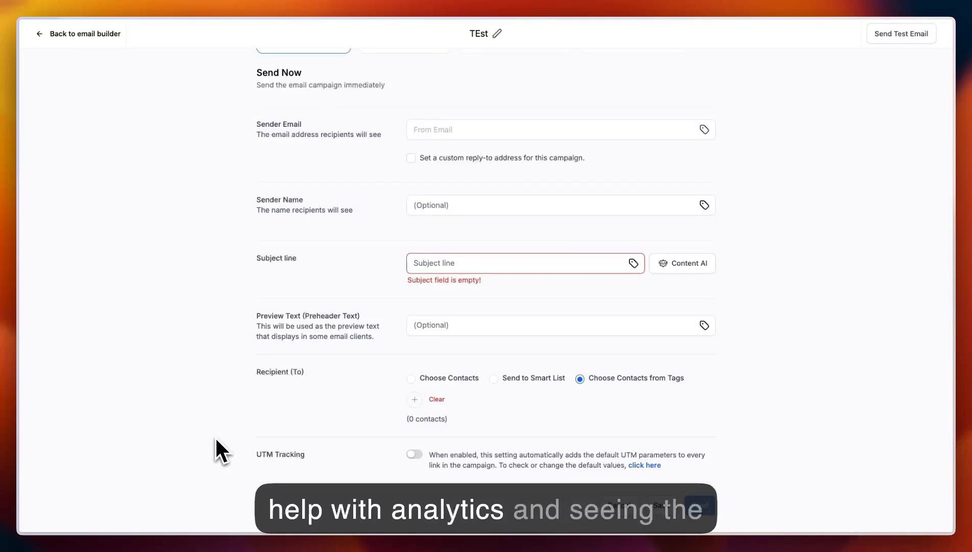
- Switch the campaign's delivery from Send Now to Schedule and review the date and time choices for sending
{"action": "scroll", "coordinate": [215, 436], "scroll_direction": "up", "scroll_amount": 4}
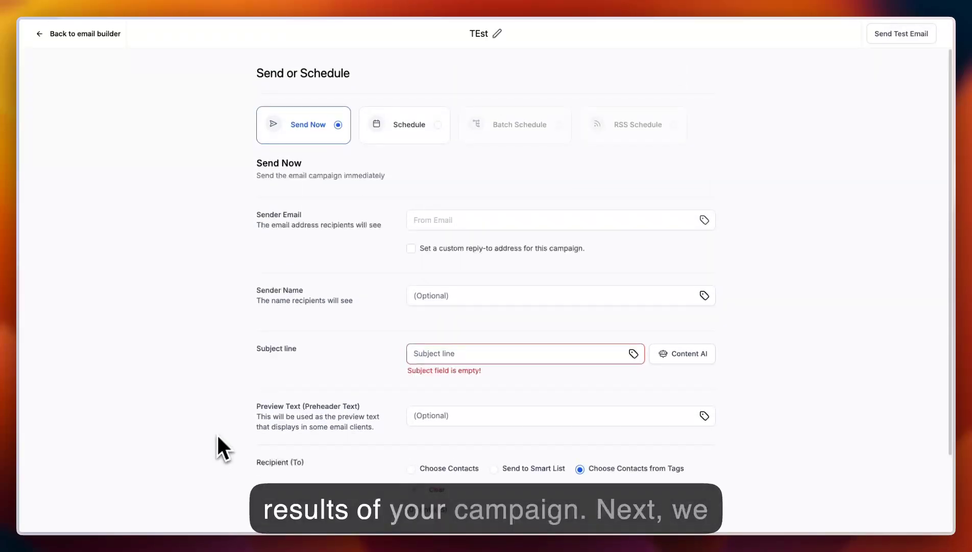
{"action": "left_click", "coordinate": [413, 134]}
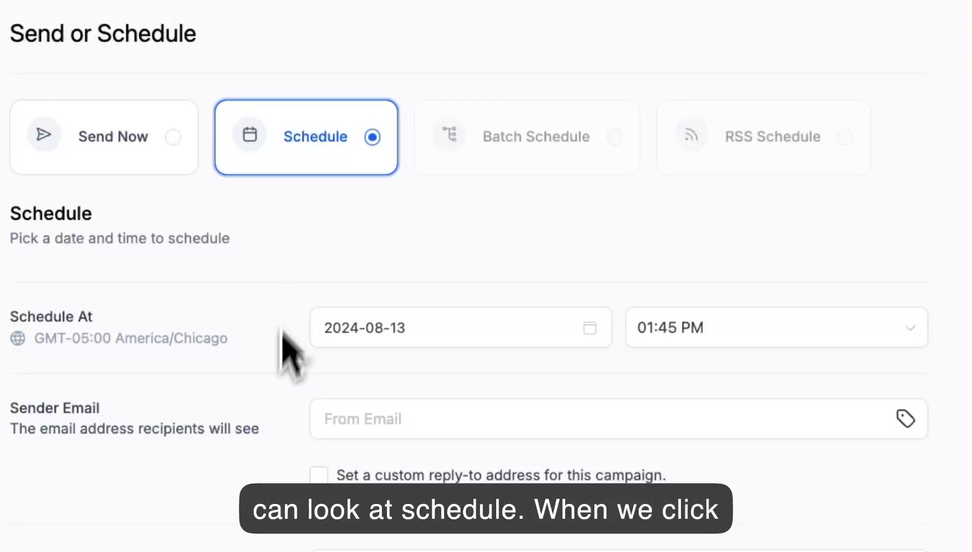
{"action": "left_click", "coordinate": [360, 328]}
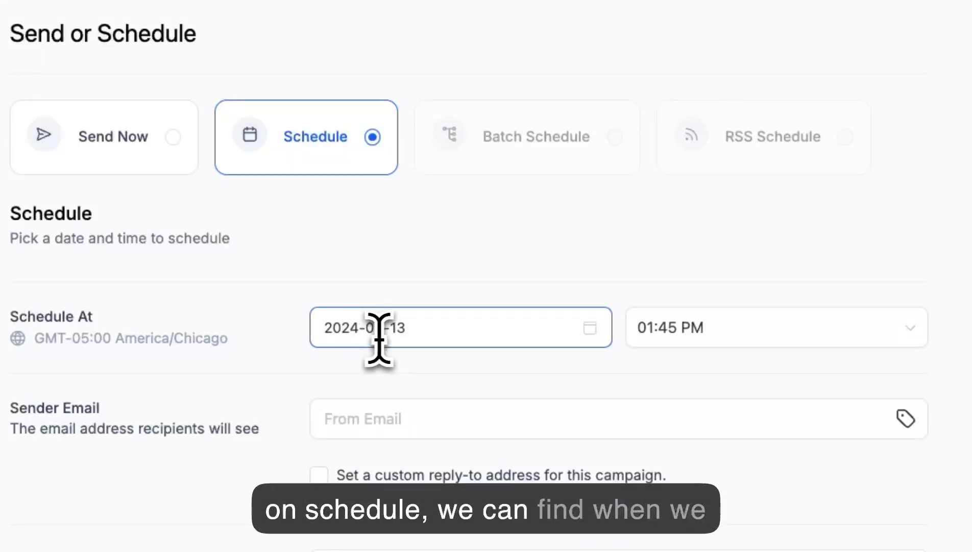
{"action": "left_click", "coordinate": [397, 335]}
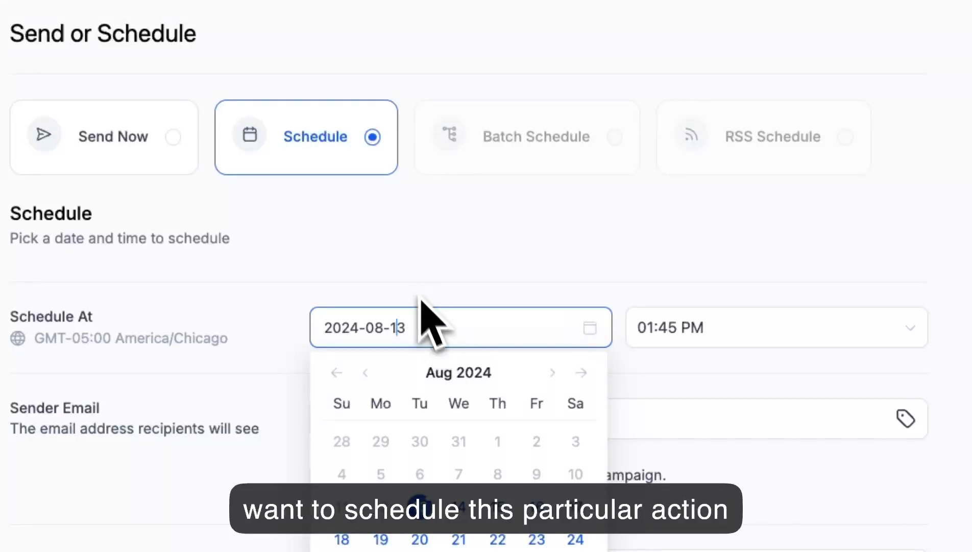
{"action": "left_click", "coordinate": [490, 278]}
{"action": "left_click", "coordinate": [720, 329]}
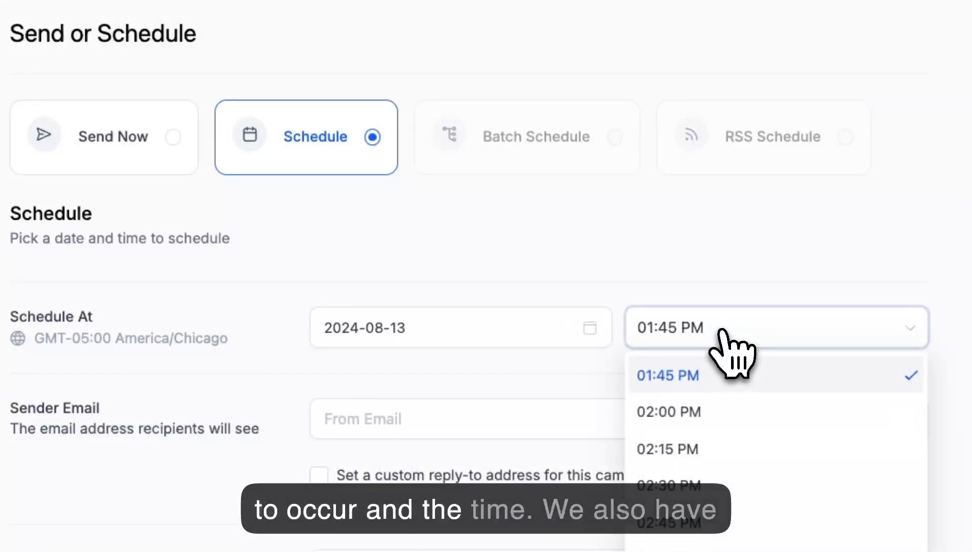
{"action": "left_click", "coordinate": [259, 375]}
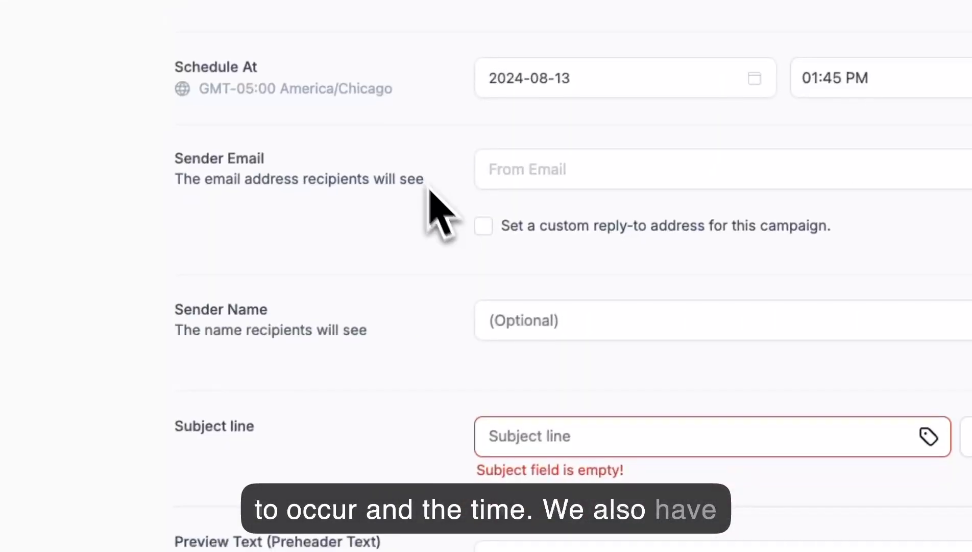
- Review the scheduled campaign's sender, subject and preview text fields, and set the recipients to Choose Contacts
{"action": "scroll", "coordinate": [449, 280], "scroll_direction": "down", "scroll_amount": 3}
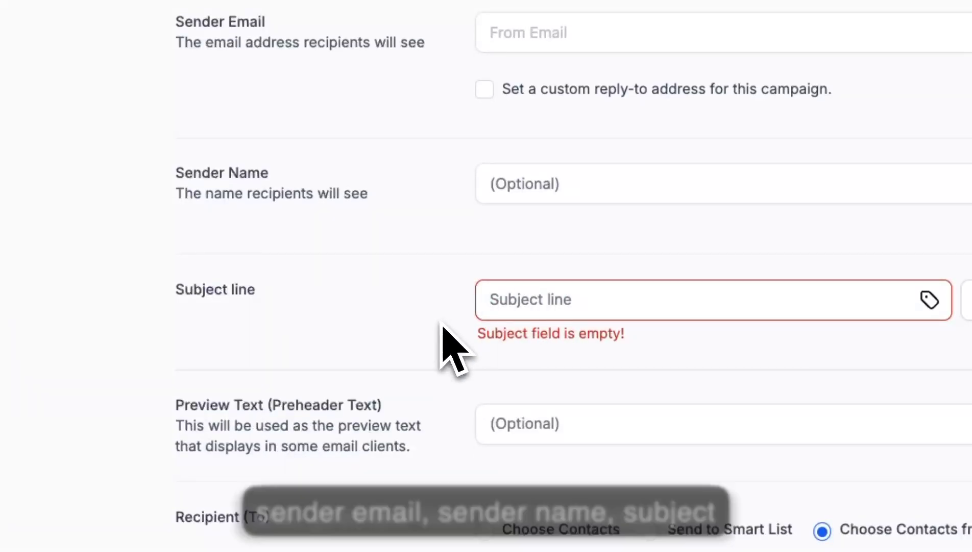
{"action": "scroll", "coordinate": [444, 337], "scroll_direction": "down", "scroll_amount": 2}
{"action": "scroll", "coordinate": [475, 378], "scroll_direction": "down", "scroll_amount": 1}
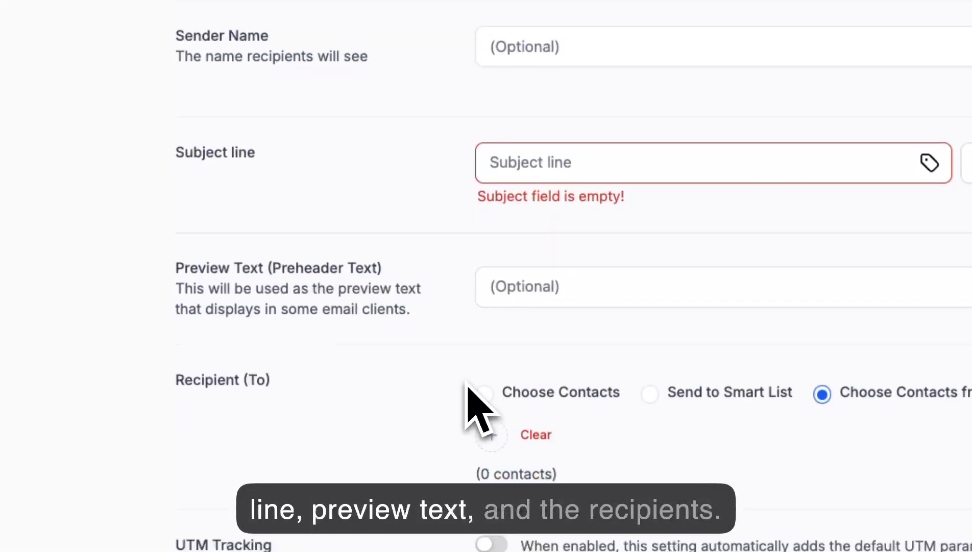
{"action": "left_click", "coordinate": [485, 396]}
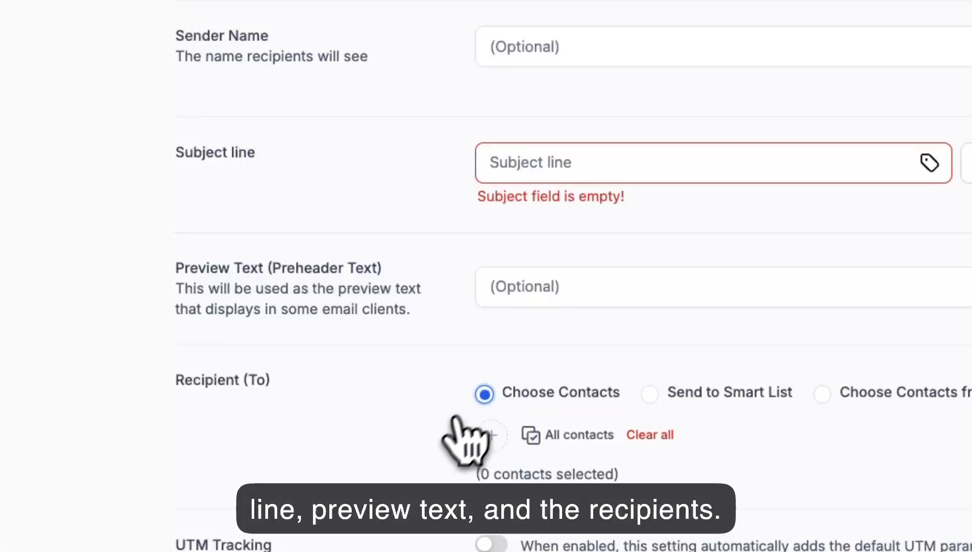
- Review the Test Email form's sender, recipient, preview text and subject fields, and close it without sending
{"action": "scroll", "coordinate": [509, 400], "scroll_direction": "up", "scroll_amount": 5}
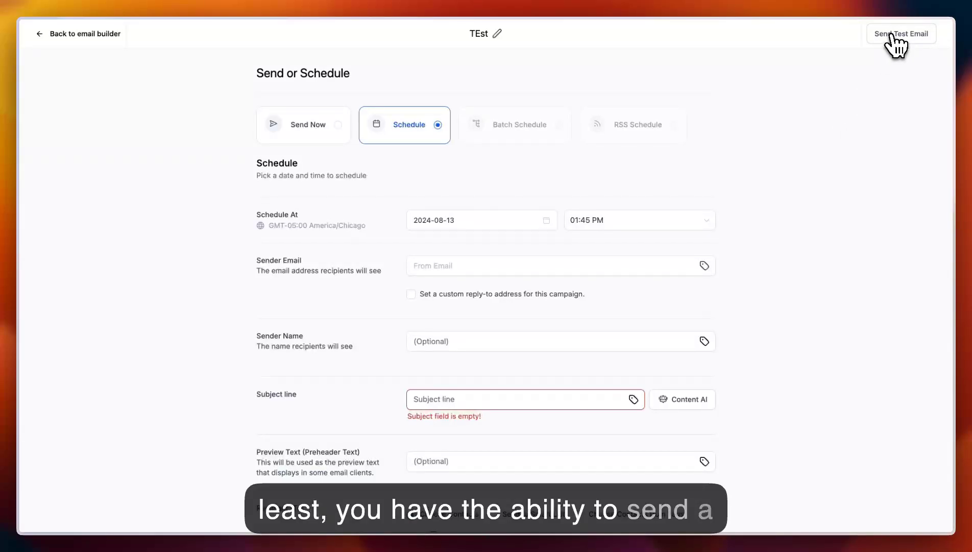
{"action": "left_click", "coordinate": [895, 41]}
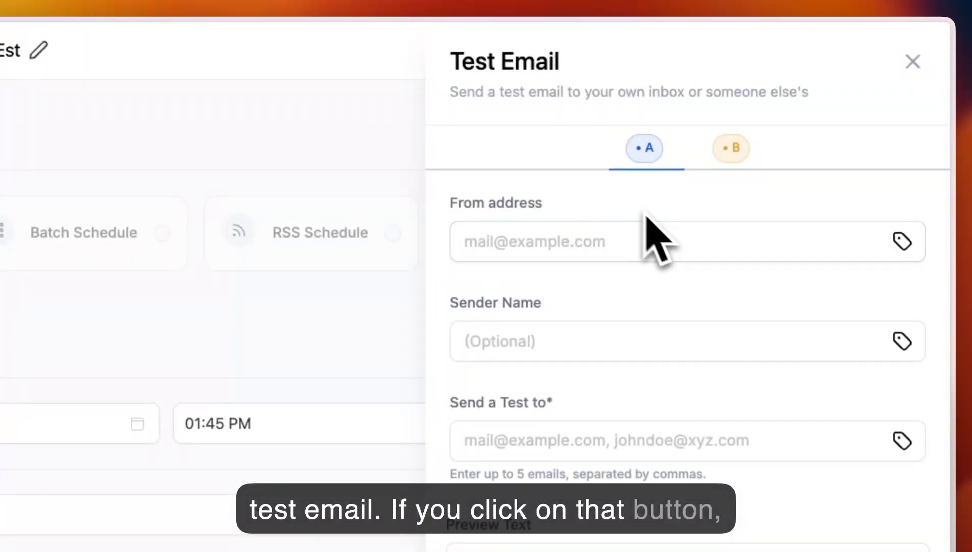
{"action": "left_click", "coordinate": [587, 245]}
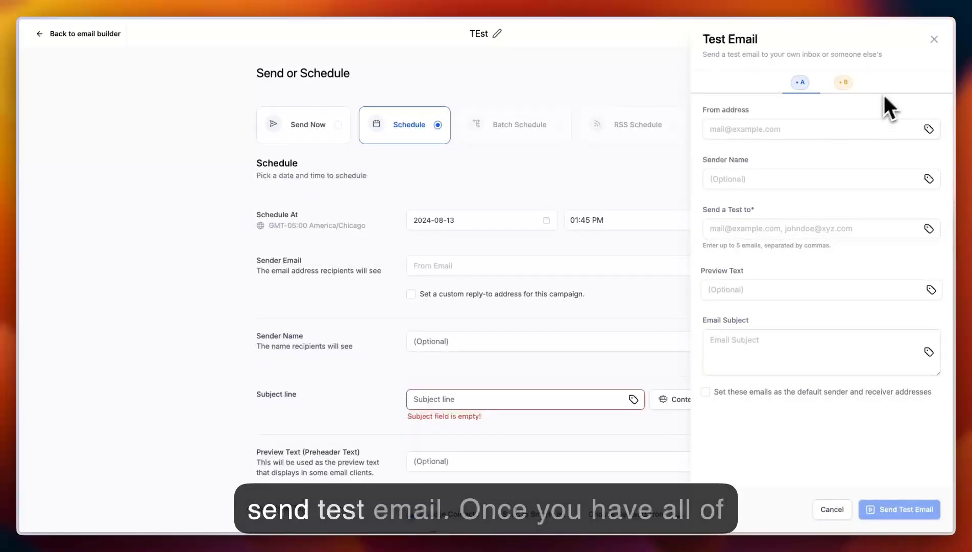
{"action": "left_click", "coordinate": [934, 39]}
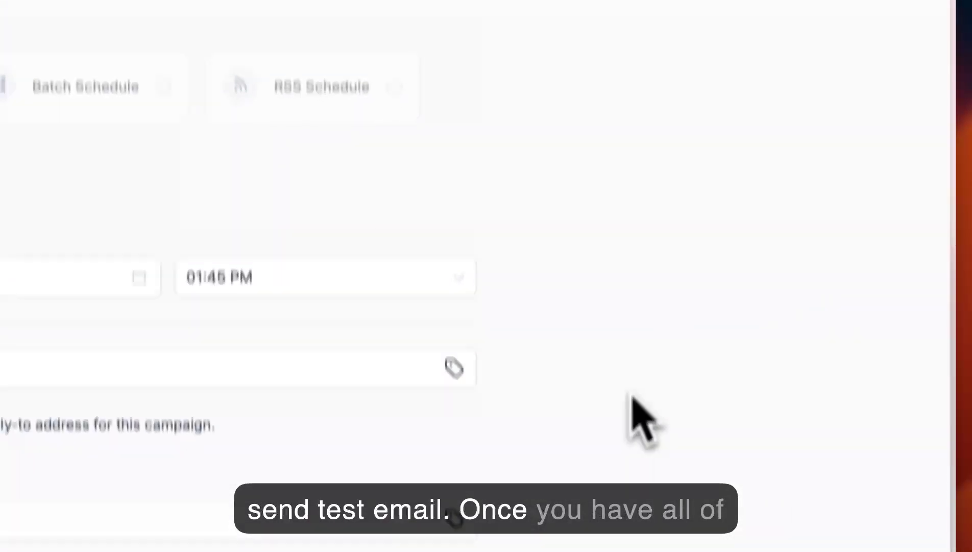
{"action": "scroll", "coordinate": [623, 389], "scroll_direction": "down", "scroll_amount": 8}
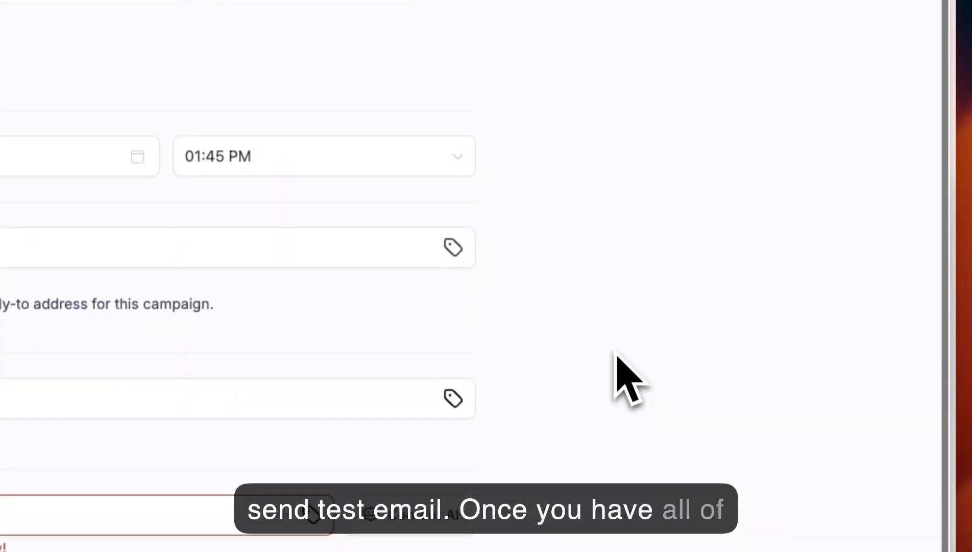